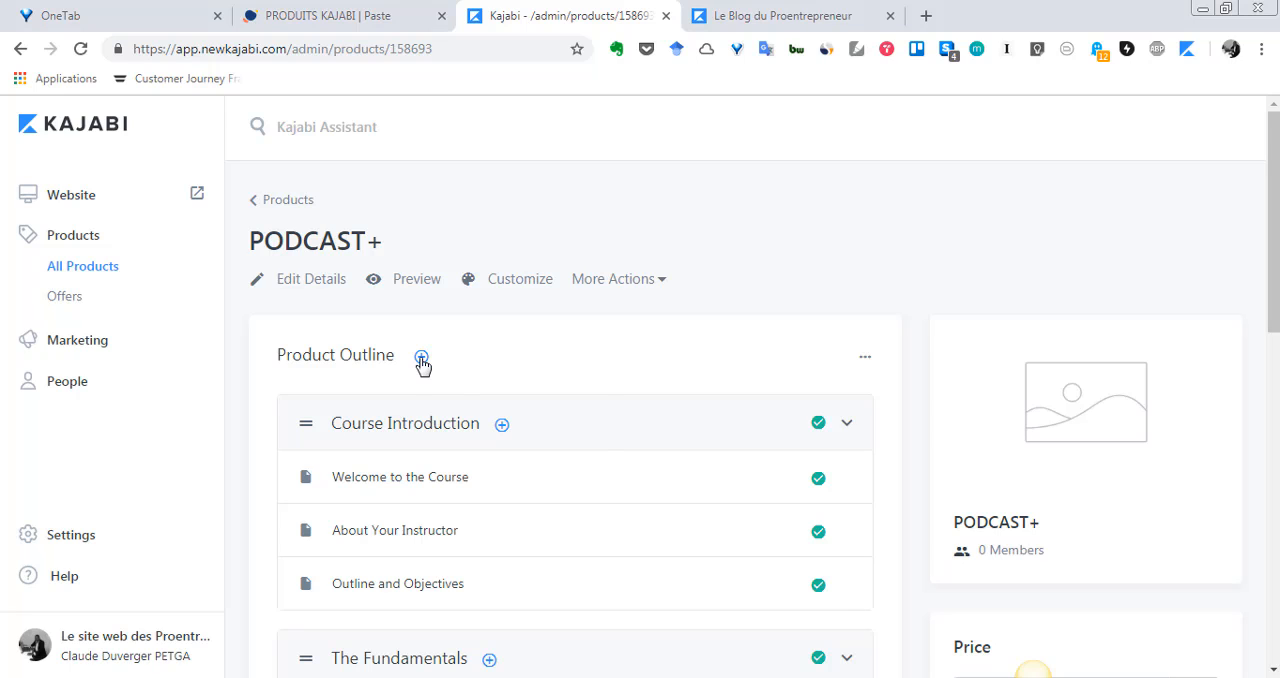
# Create a category titled "Module 0 : ME PRESENTER" in the PODCAST+ product outline
pyautogui.click(421, 358)
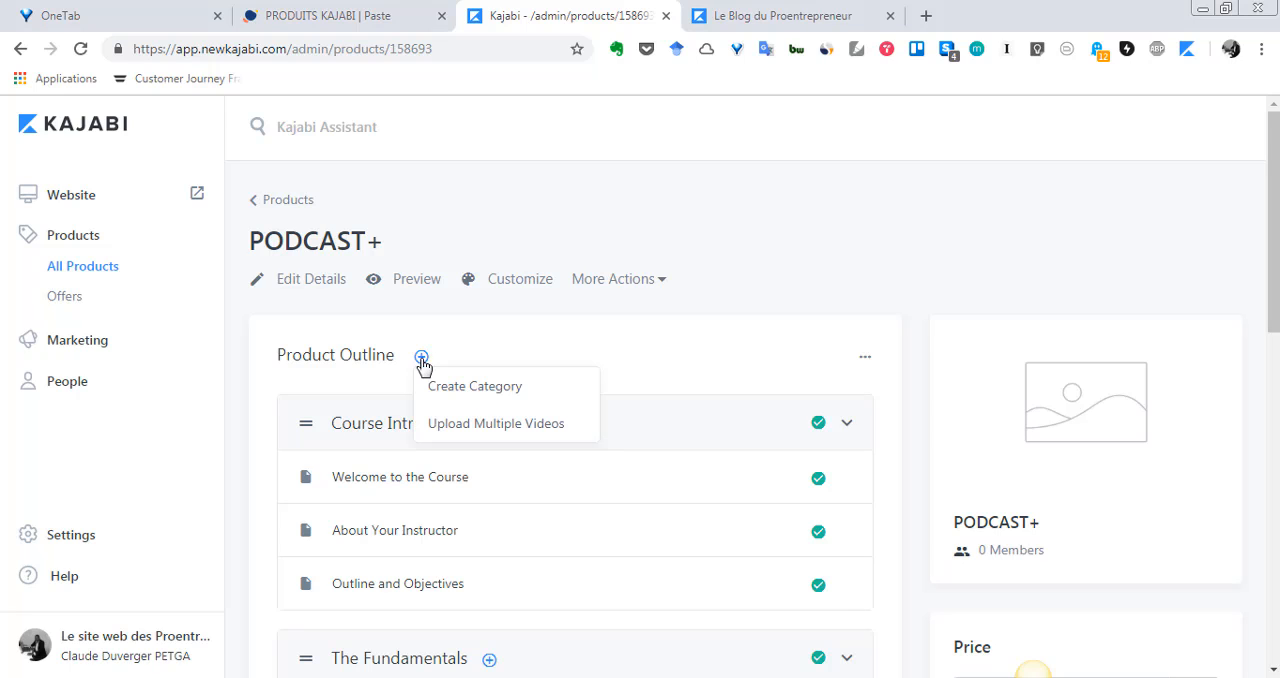
pyautogui.click(490, 387)
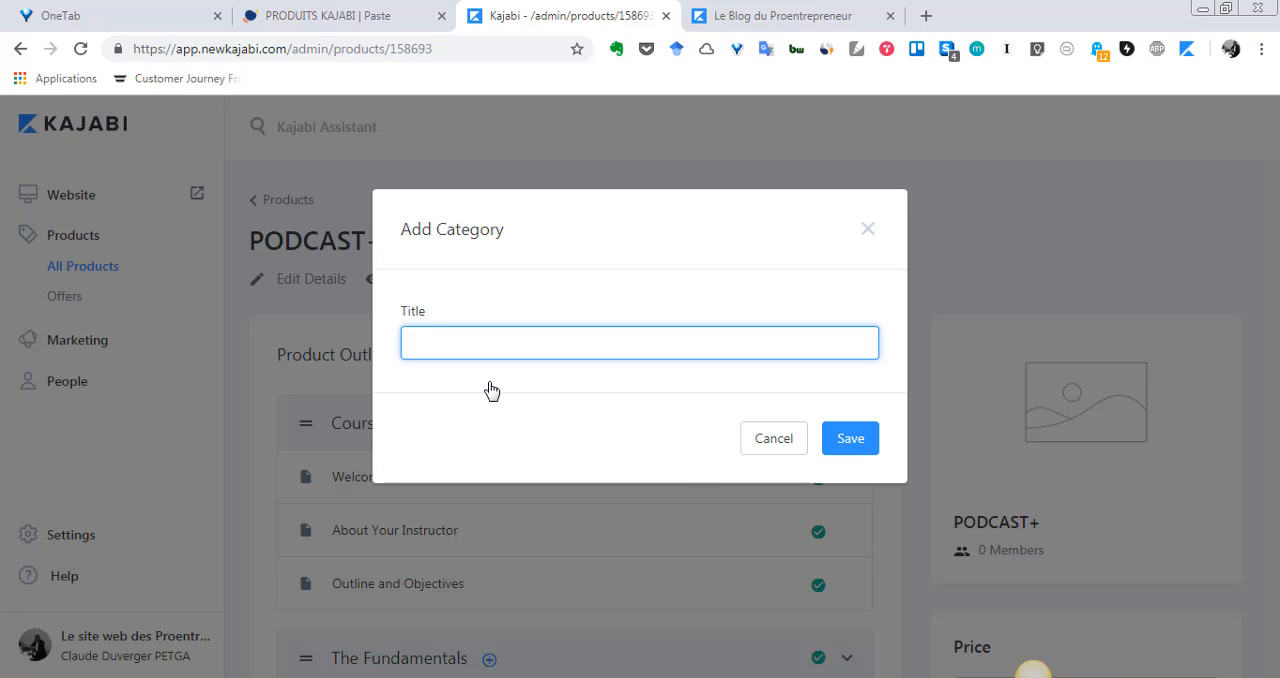
pyautogui.write('Module')
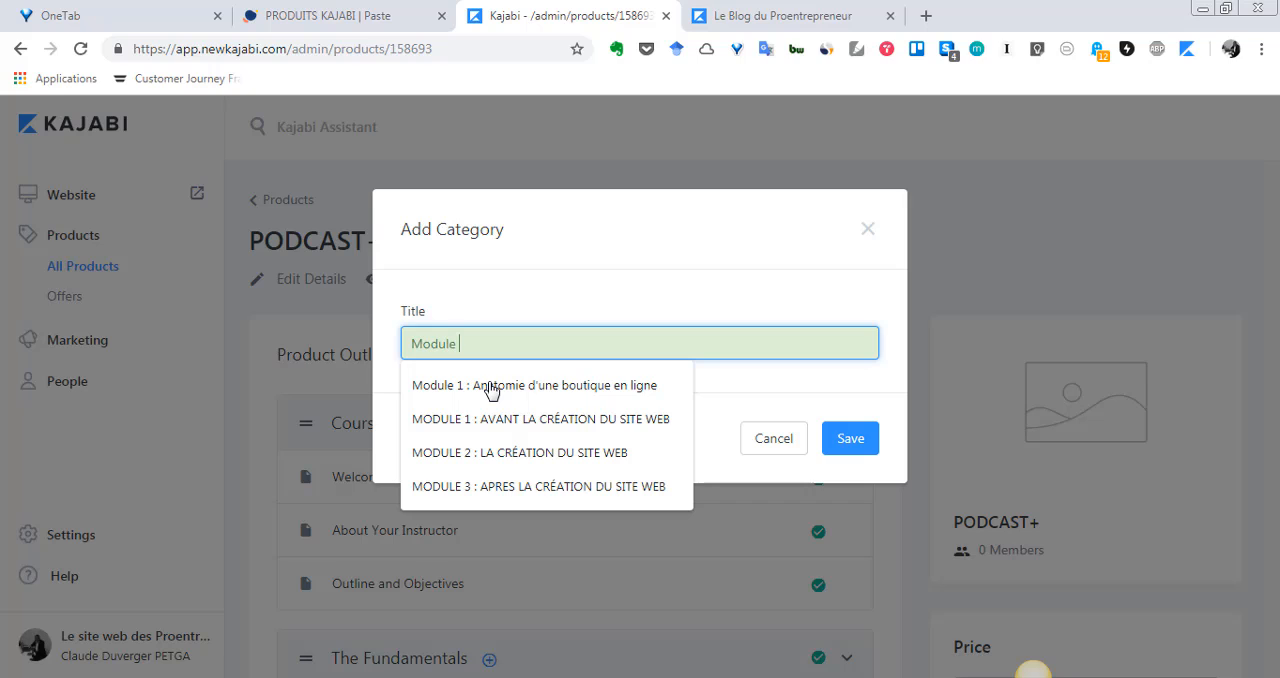
pyautogui.write(' 0')
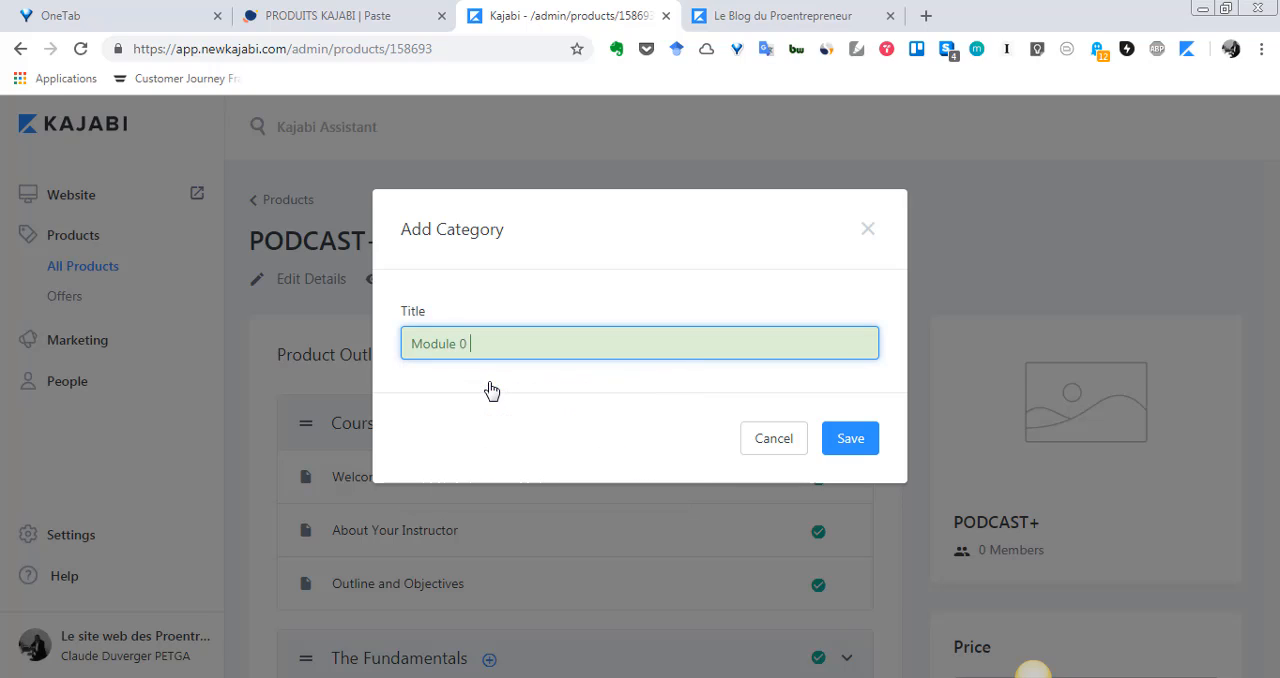
pyautogui.write(' : ME PRESENTER')
pyautogui.press('Return')
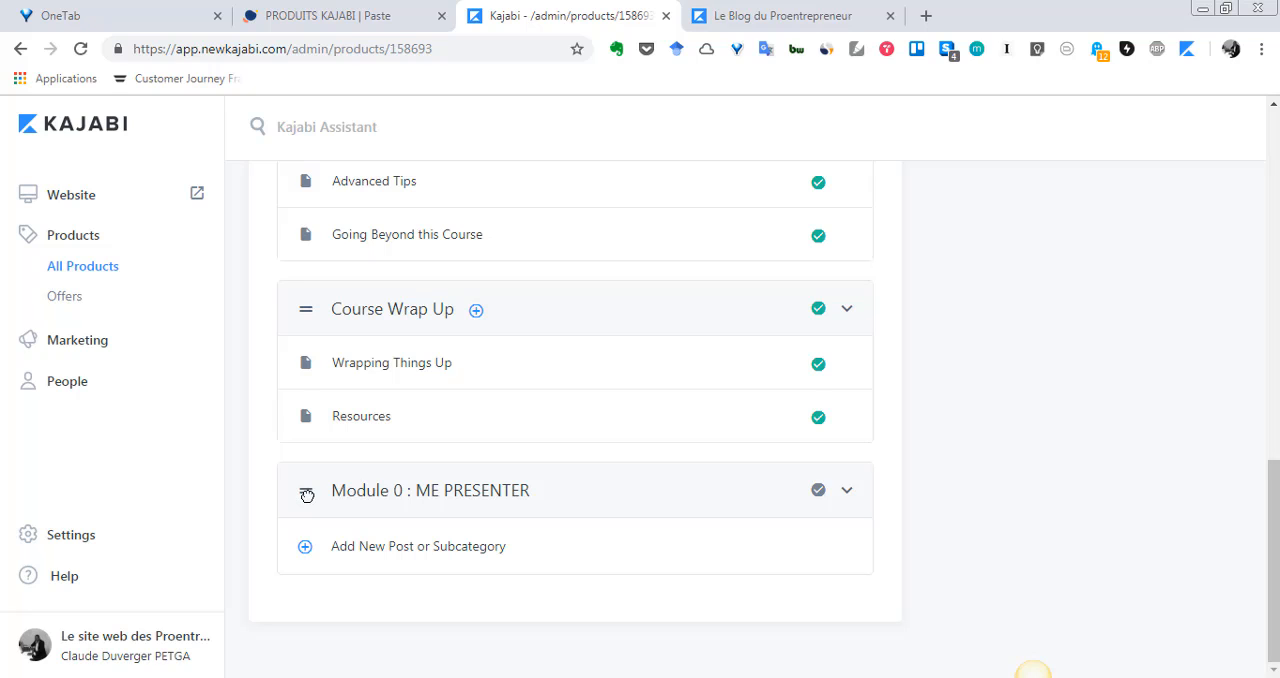
# Move the Module 0 : ME PRESENTER category up to the first position in the product outline, above Course Introduction
pyautogui.moveTo(306, 489)
pyautogui.mouseDown()
pyautogui.moveTo(319, 466)
pyautogui.moveTo(310, 448)
pyautogui.moveTo(306, 495)
pyautogui.mouseUp()
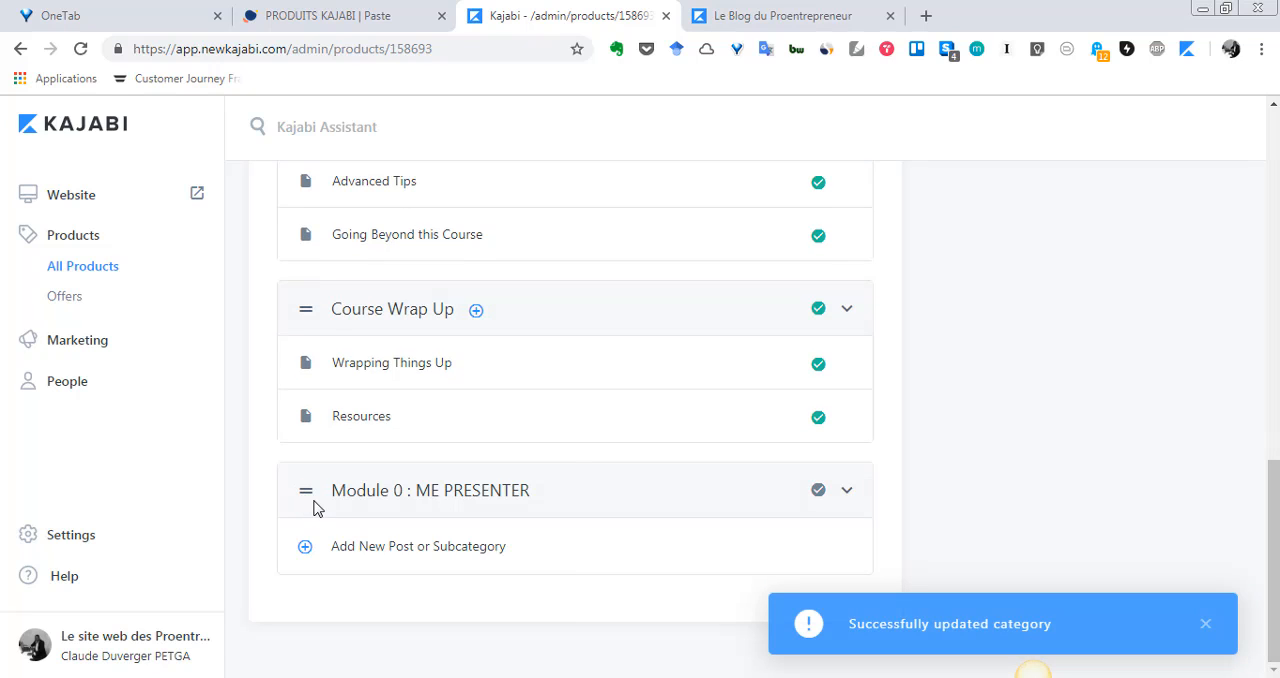
pyautogui.moveTo(309, 491); pyautogui.dragTo(309, 294)
pyautogui.scroll(1, 362, 460)
pyautogui.scroll(2, 360, 510)
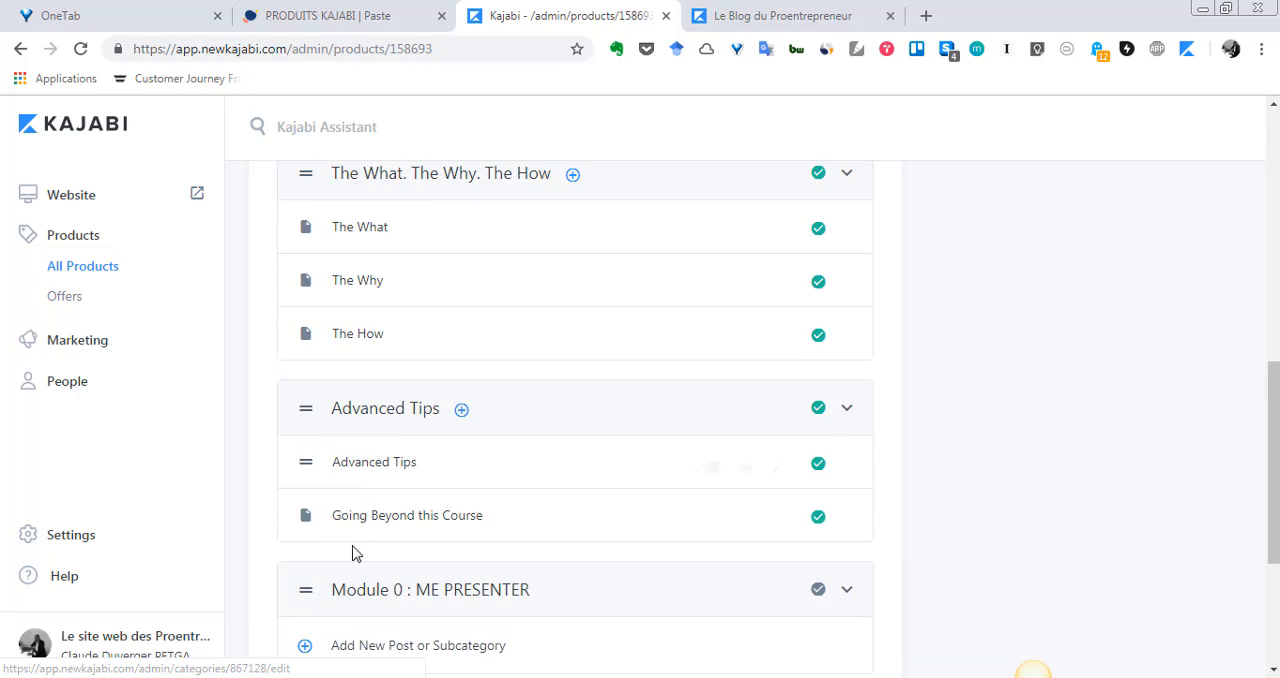
pyautogui.moveTo(306, 591); pyautogui.dragTo(371, 457)
pyautogui.scroll(2, 375, 490)
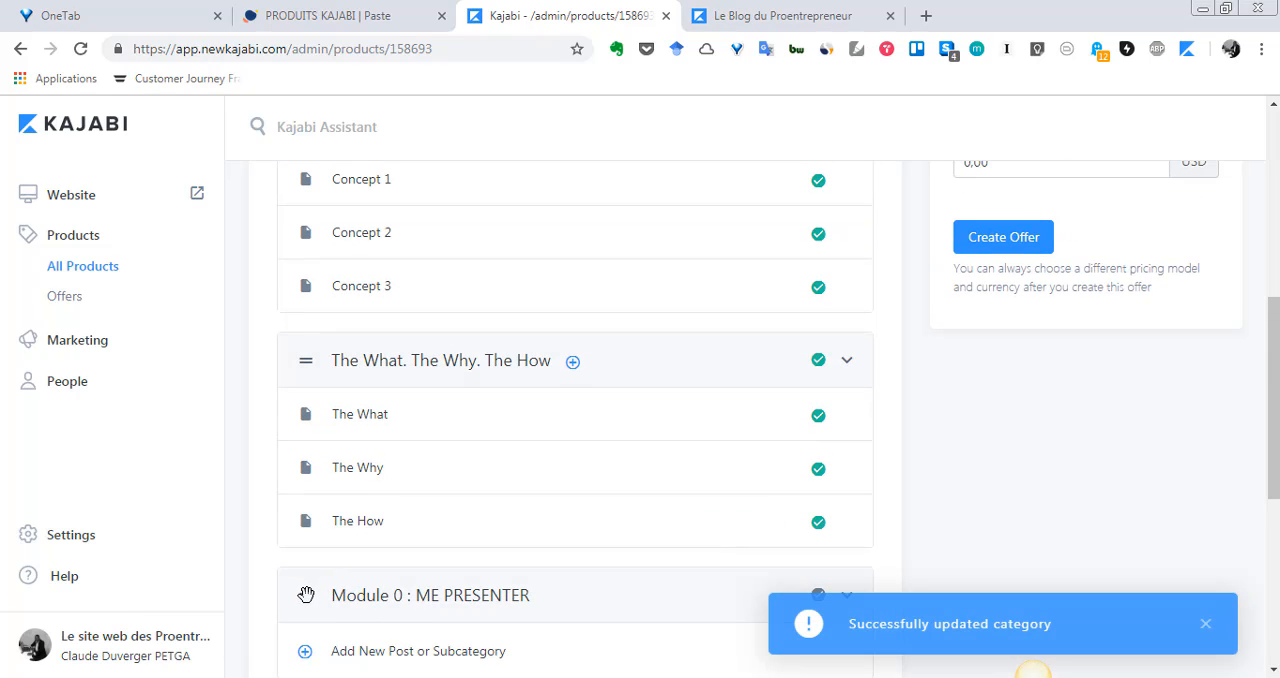
pyautogui.moveTo(306, 595); pyautogui.dragTo(329, 437)
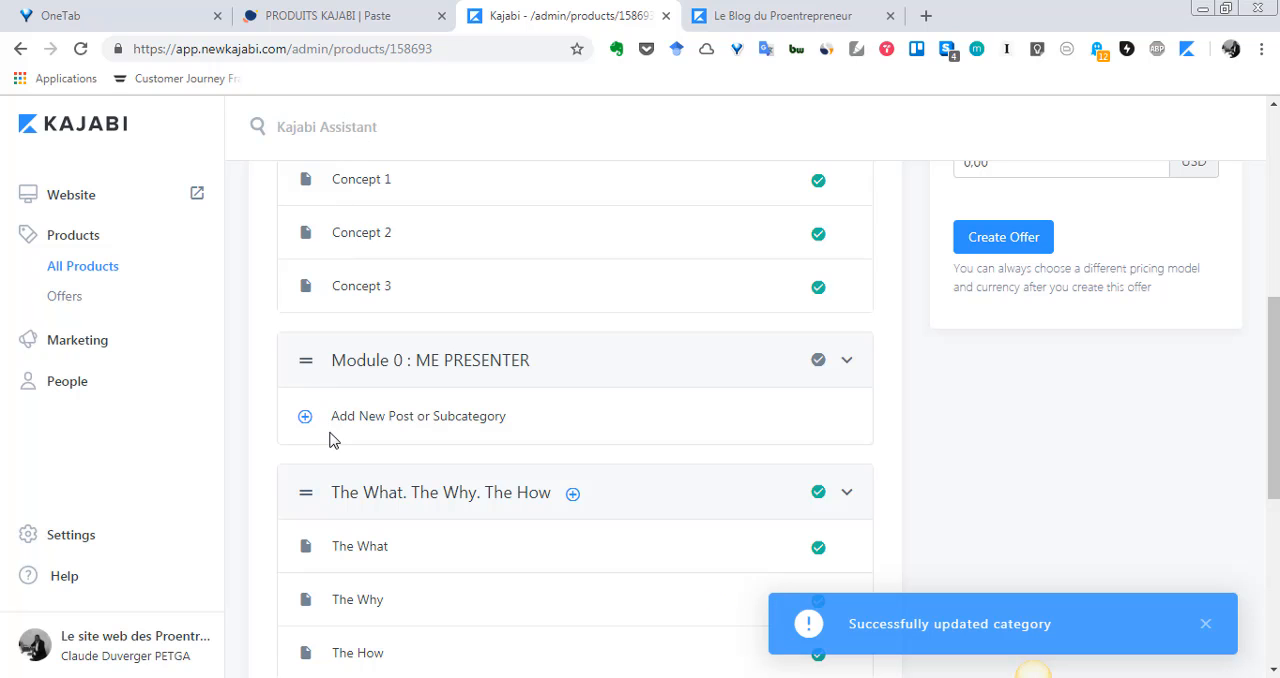
pyautogui.scroll(3, 329, 446)
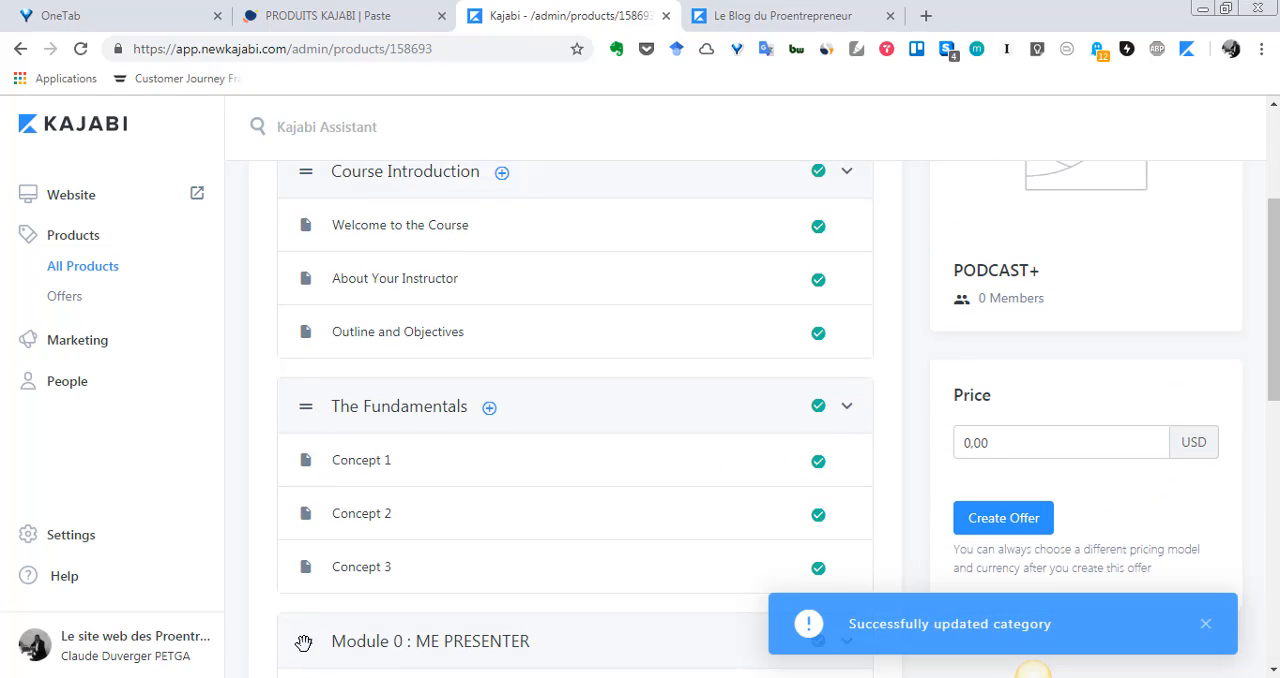
pyautogui.moveTo(306, 643); pyautogui.dragTo(323, 480)
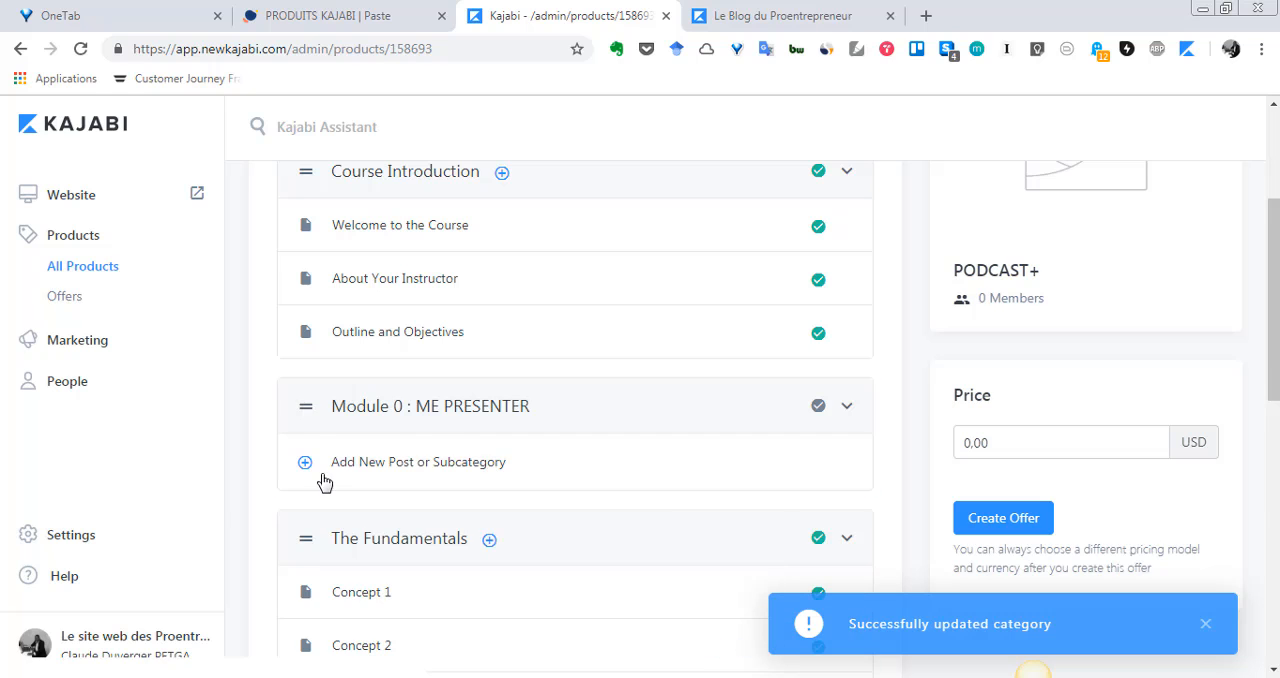
pyautogui.scroll(2, 323, 563)
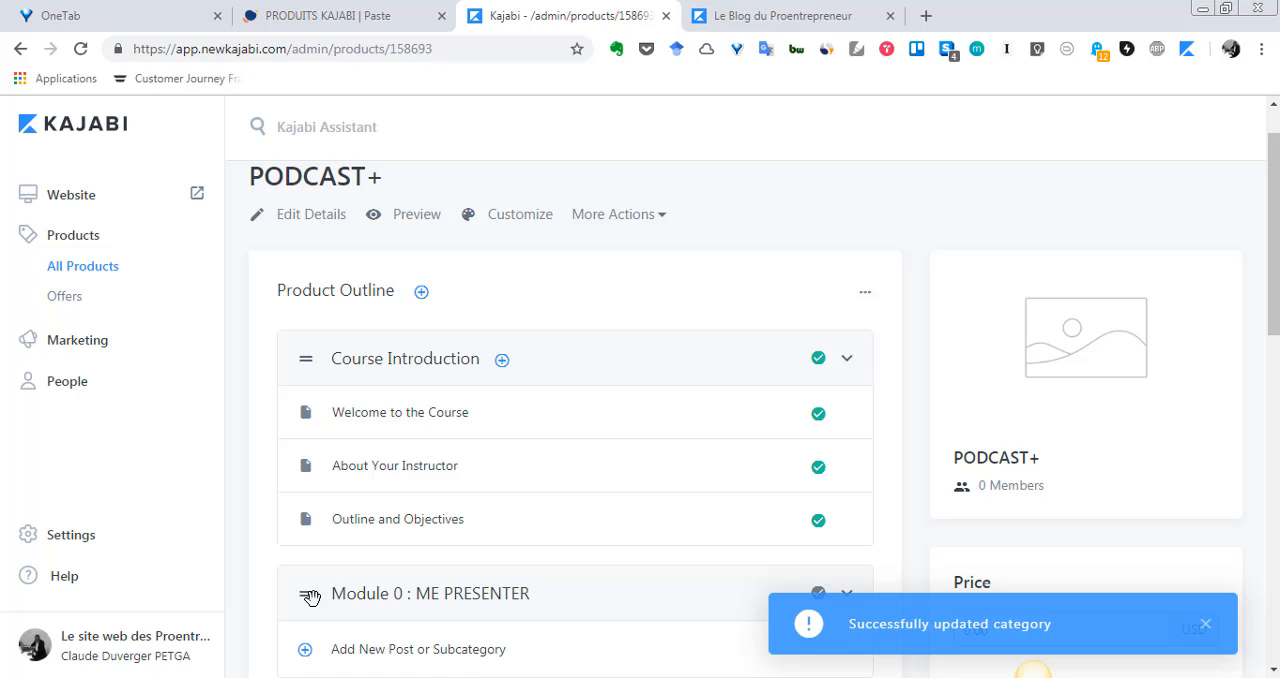
pyautogui.scroll(-1, 391, 597)
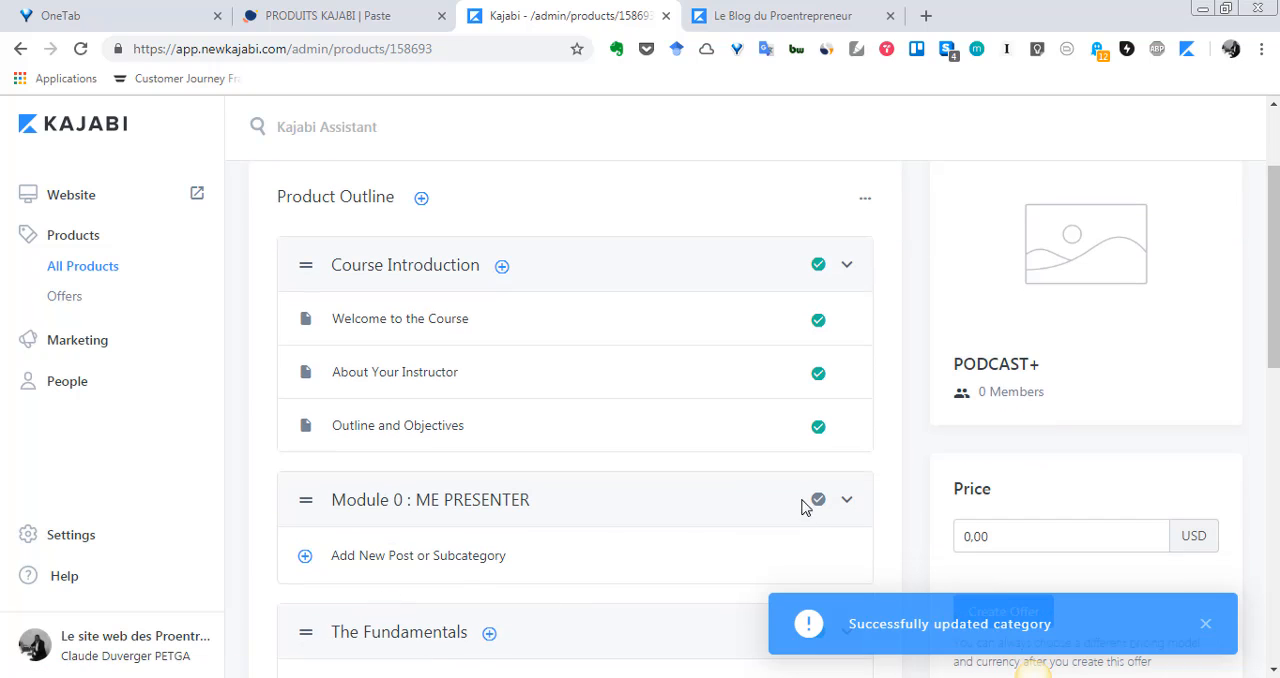
pyautogui.moveTo(303, 500); pyautogui.dragTo(309, 241)
pyautogui.scroll(1, 266, 378)
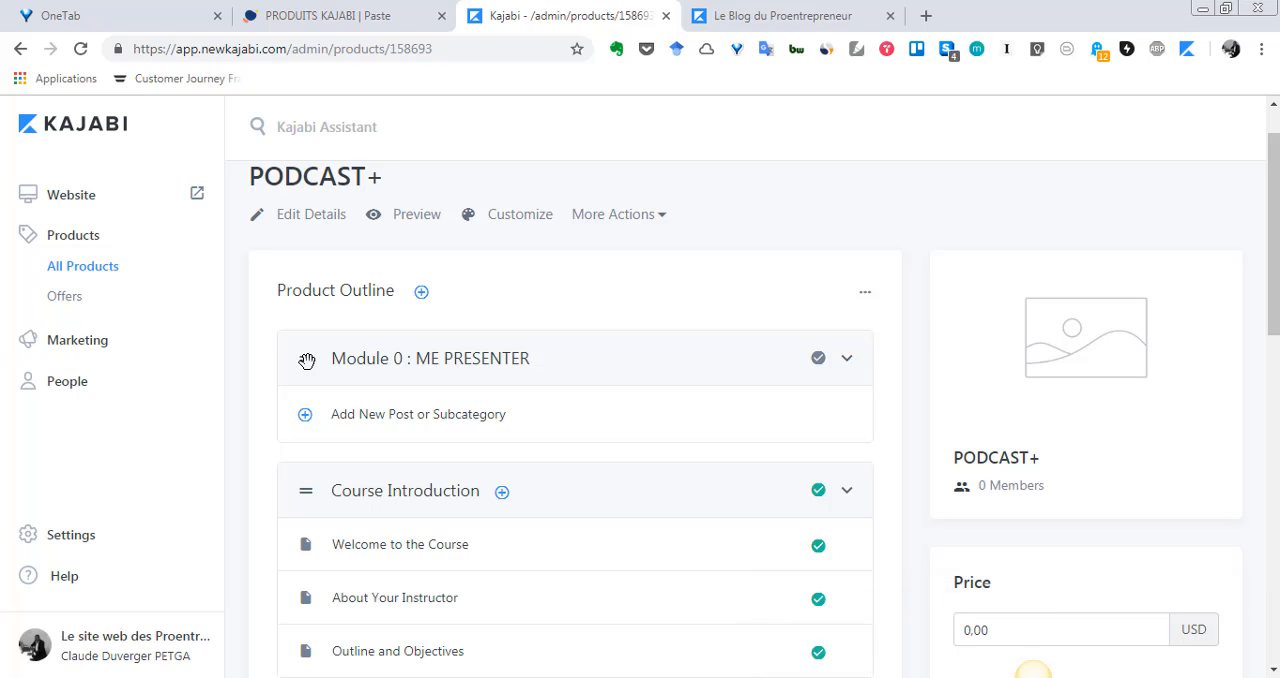
# Move the Module 0 category down below The What. The Why. The How and back up above Course Introduction
pyautogui.moveTo(307, 360); pyautogui.dragTo(460, 395)
pyautogui.scroll(3, 383, 500)
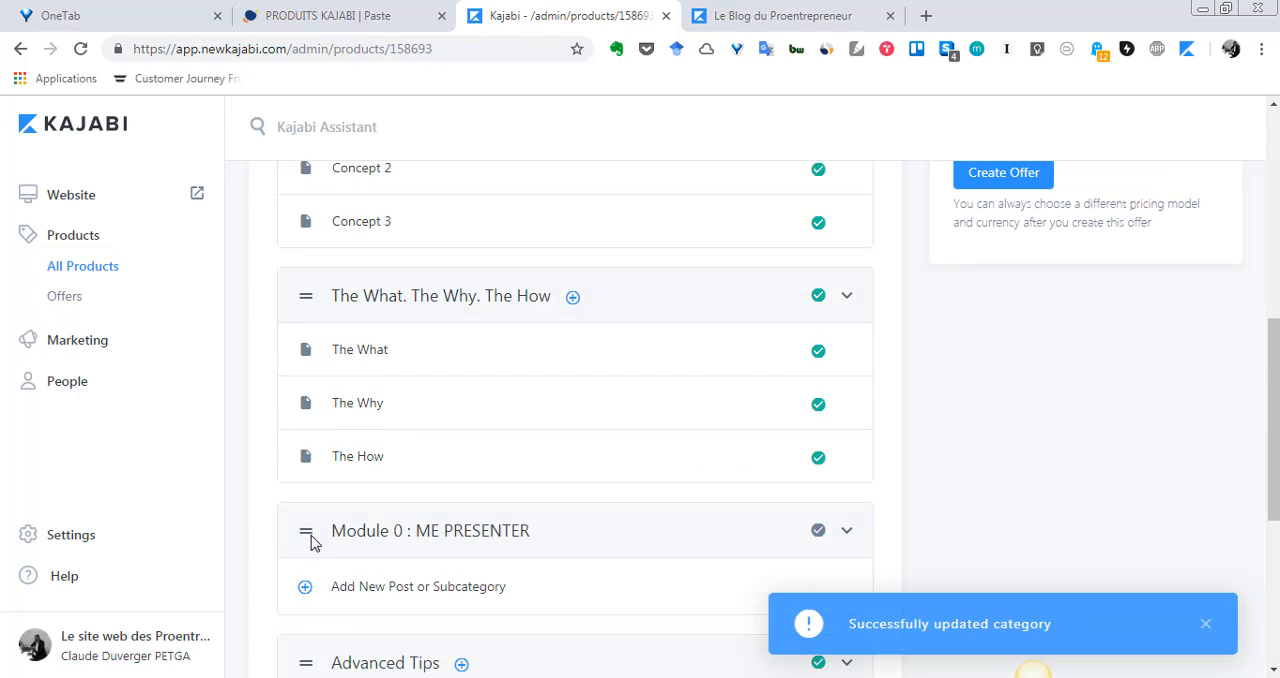
pyautogui.moveTo(308, 534); pyautogui.dragTo(326, 262)
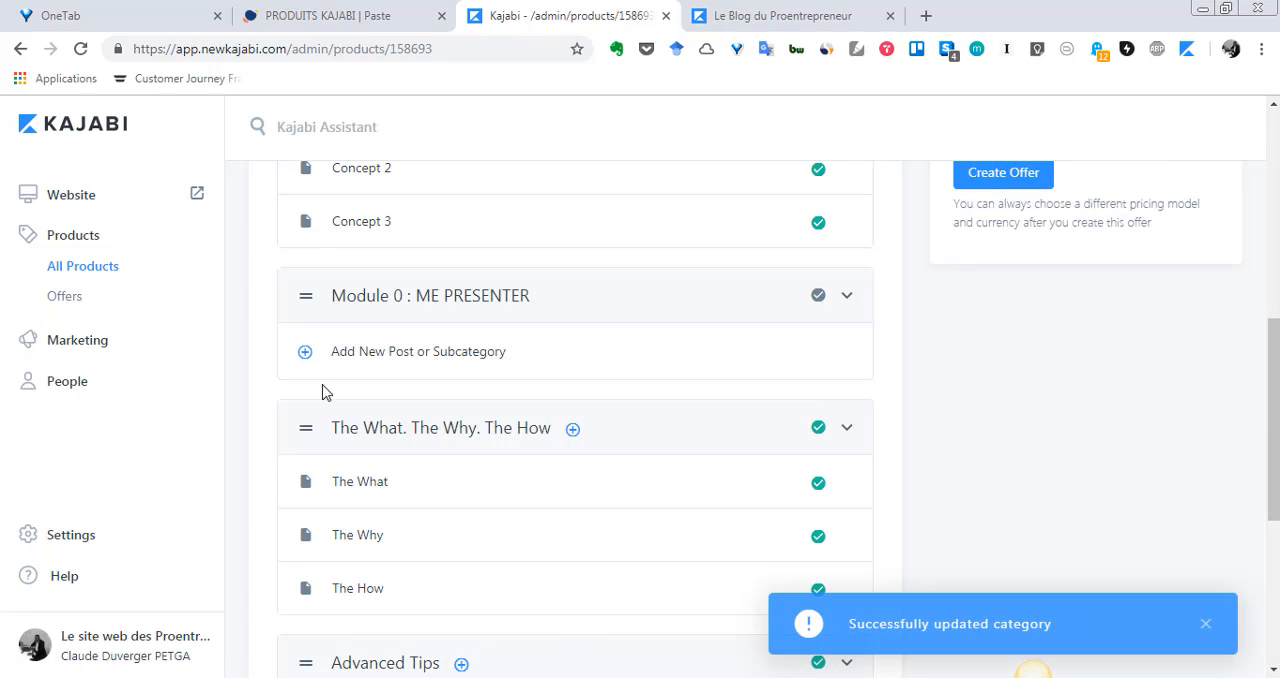
pyautogui.scroll(2, 345, 600)
pyautogui.scroll(1, 345, 600)
pyautogui.moveTo(306, 574); pyautogui.dragTo(314, 308)
pyautogui.scroll(3, 300, 523)
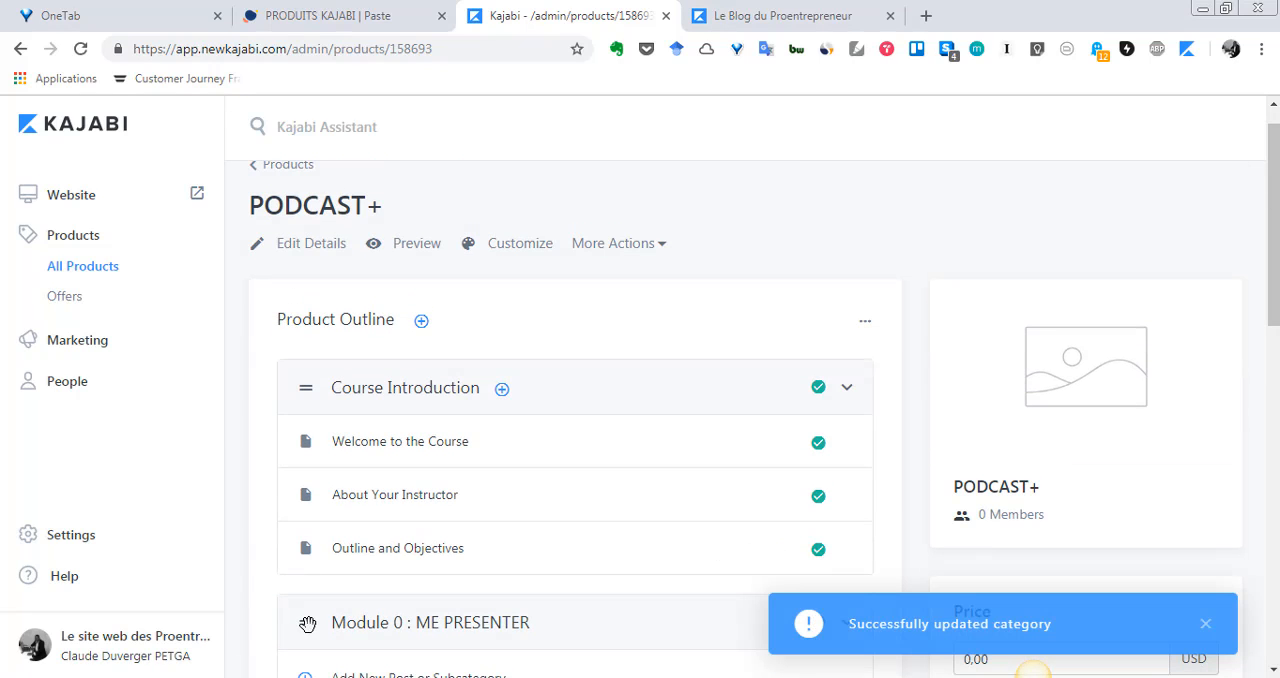
pyautogui.moveTo(303, 612); pyautogui.dragTo(318, 356)
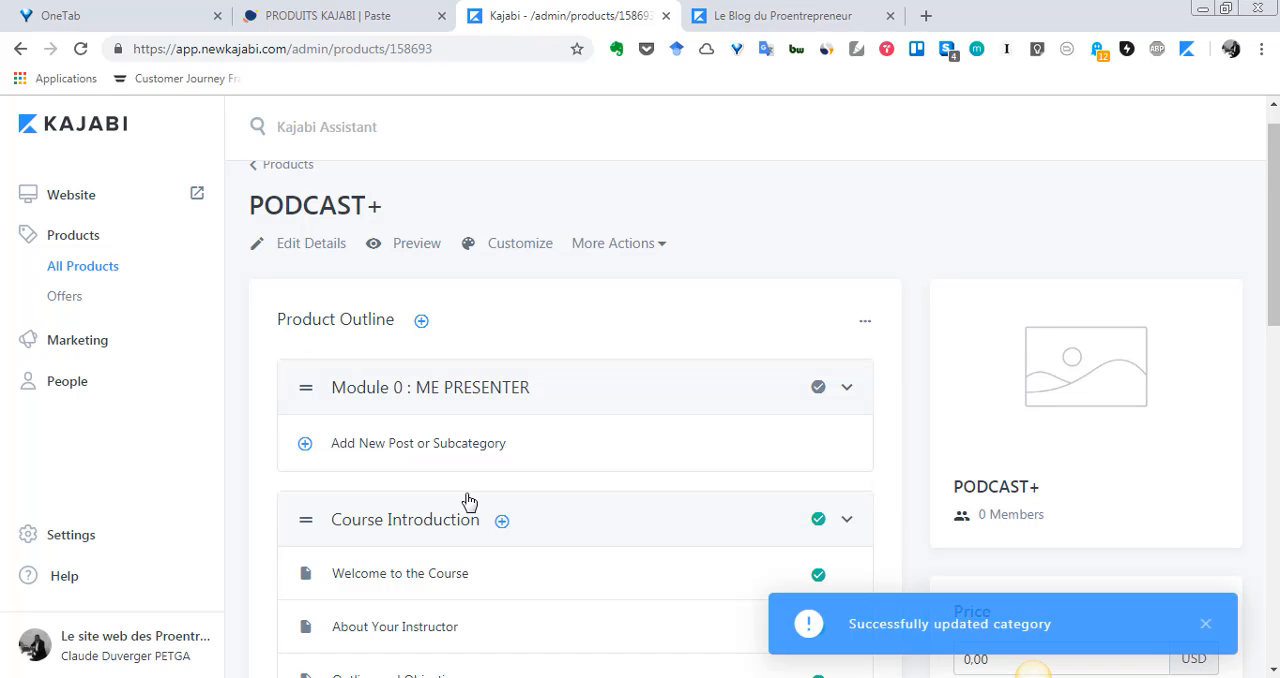
# Open the Module 0 category for editing and enter the description "Ce module est là pour la présentation du cours"
pyautogui.scroll(-1, 420, 491)
pyautogui.scroll(2, 420, 491)
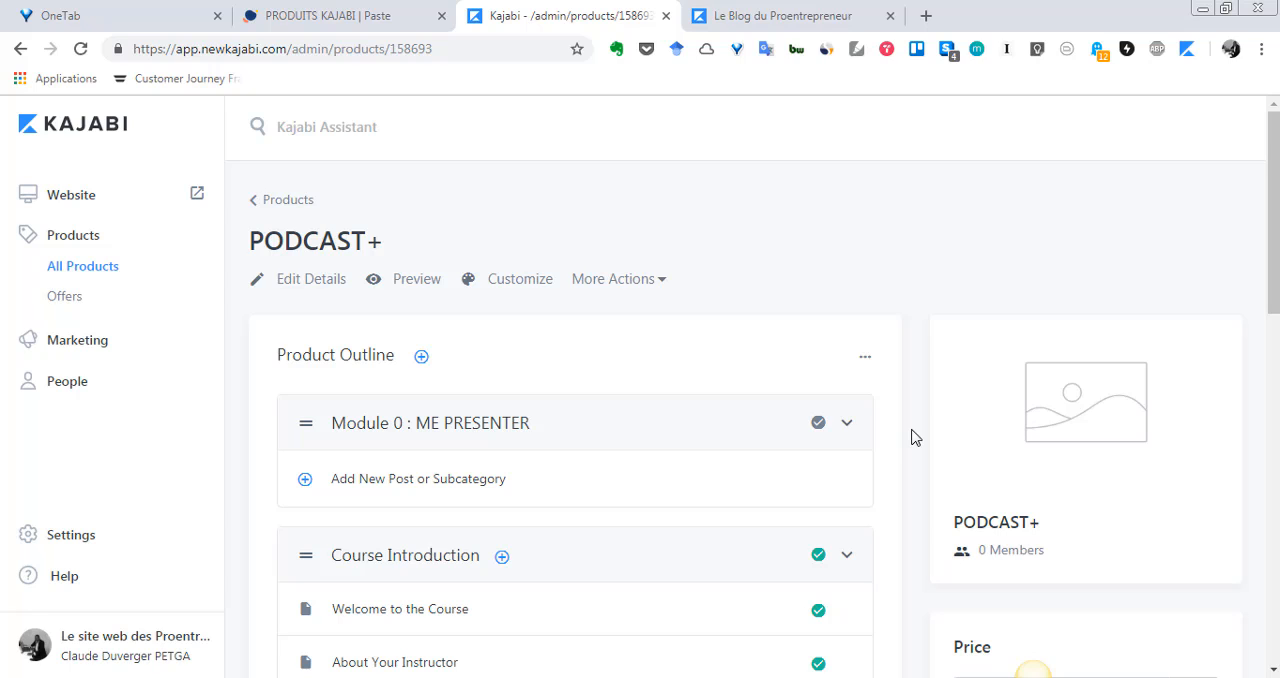
pyautogui.click(476, 432)
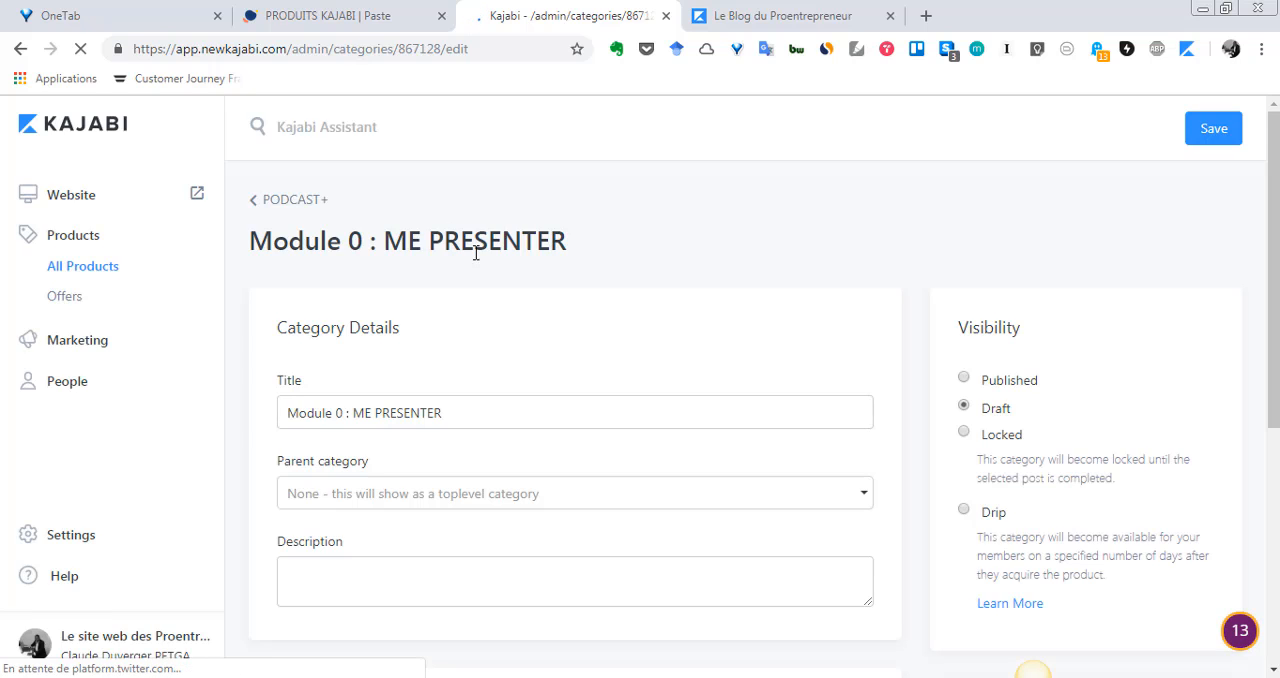
pyautogui.scroll(-2, 403, 452)
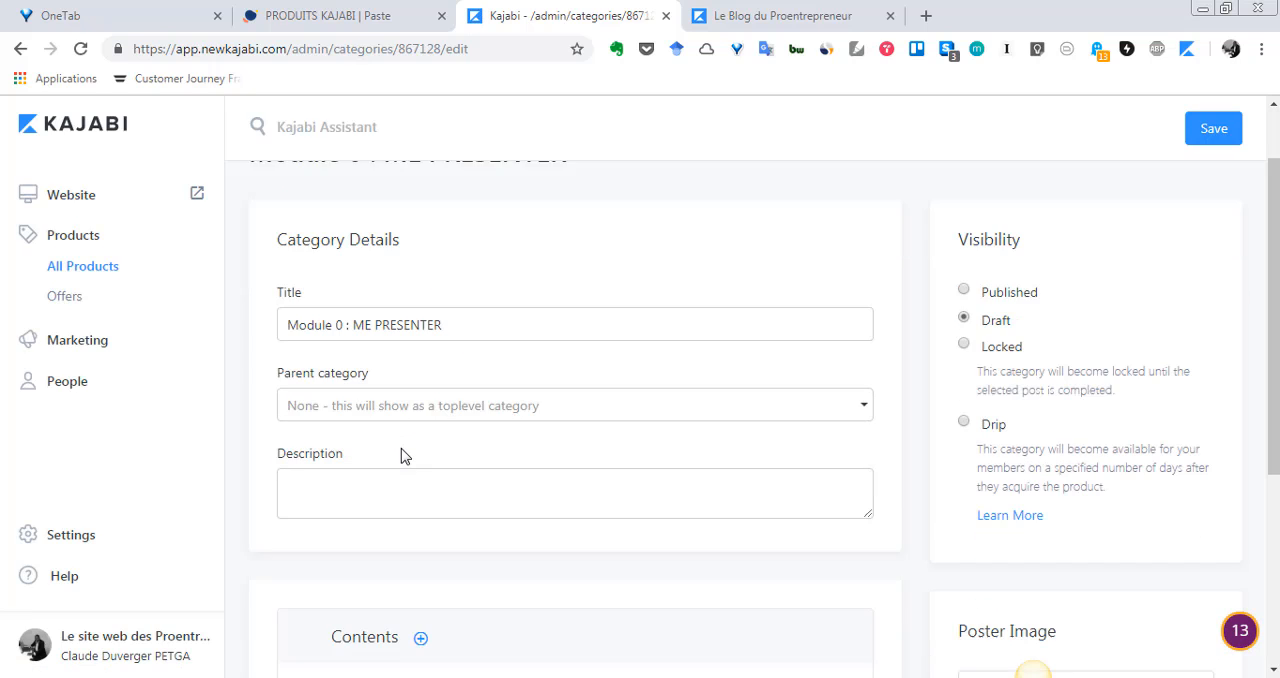
pyautogui.click(394, 400)
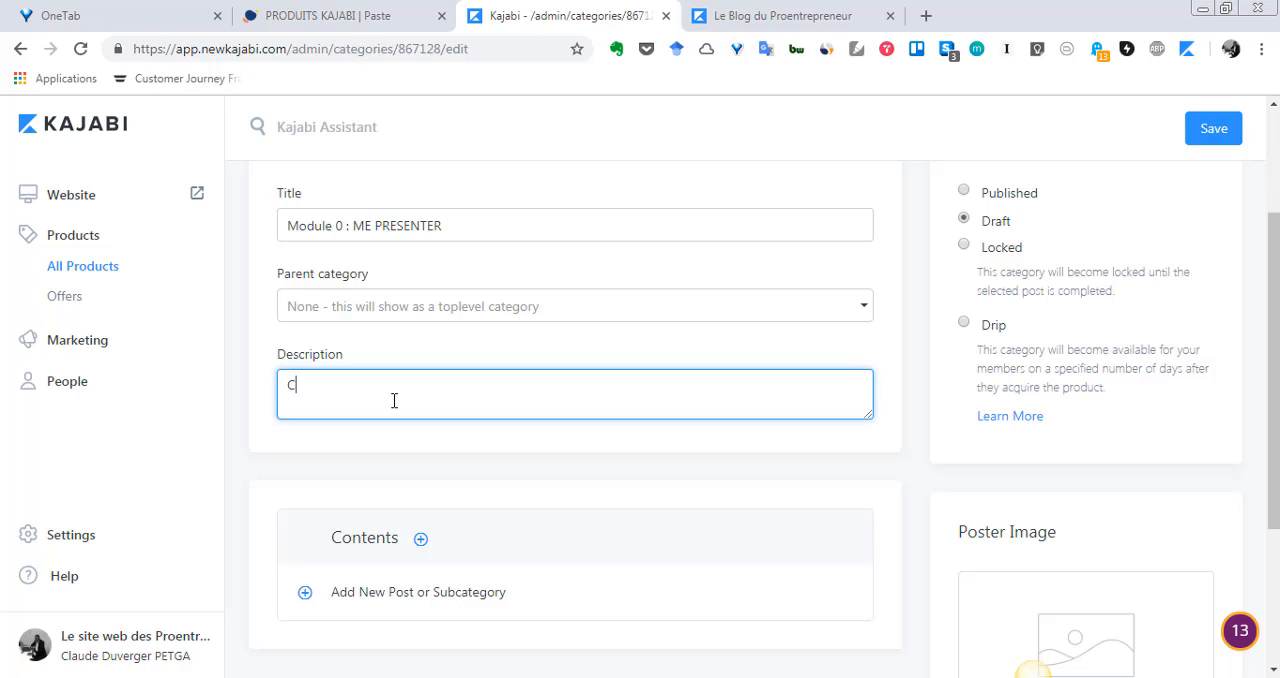
pyautogui.write('Ce modu')
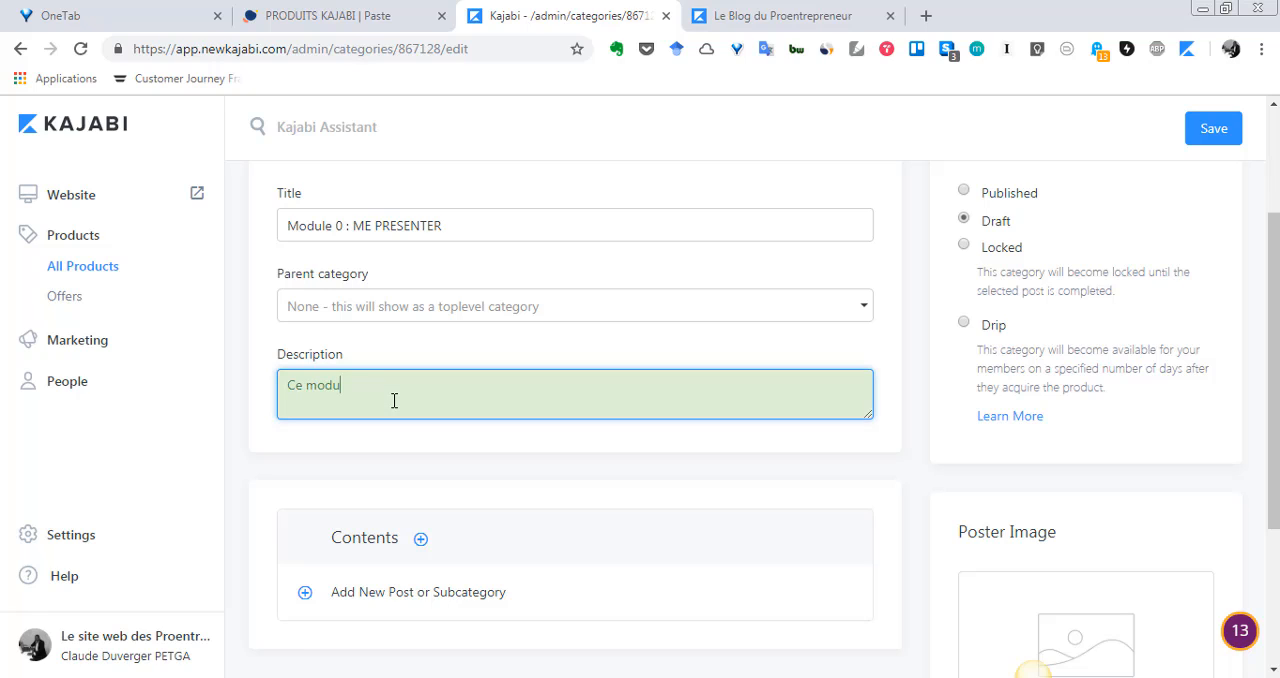
pyautogui.write('le estlà pour la présentat')
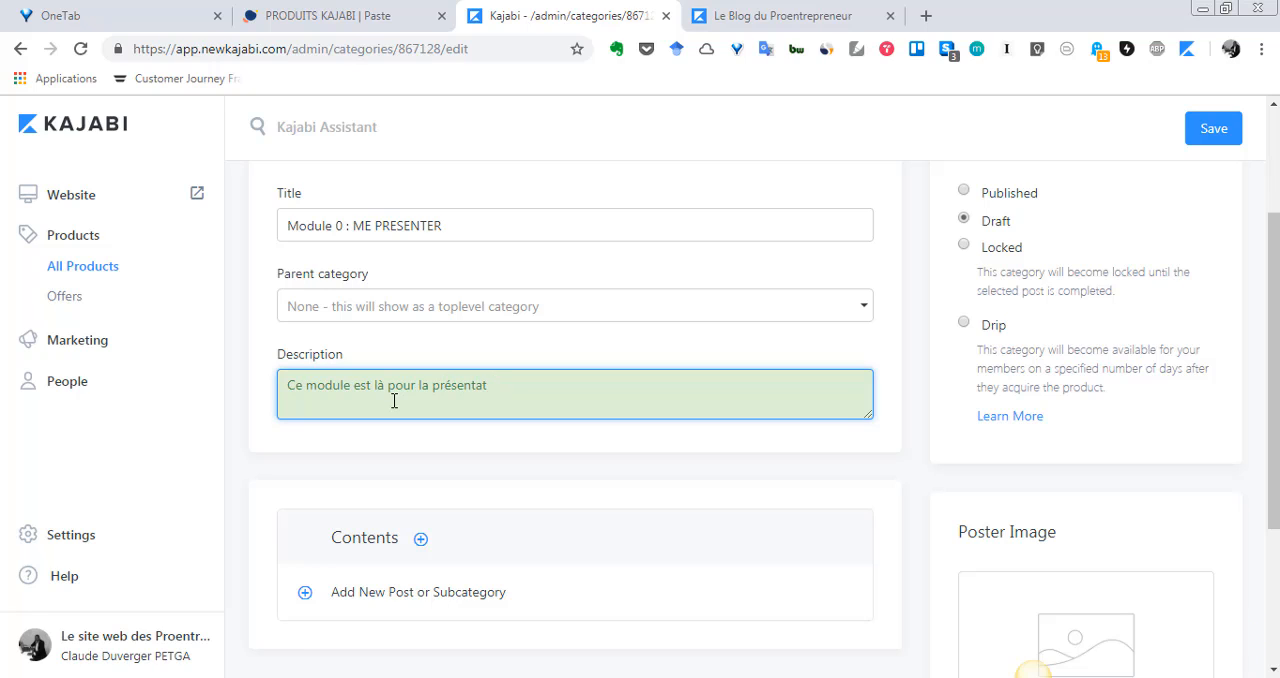
pyautogui.write('yiion du cous')
# Change the category's title to "Module 0 : PRÉSENTER LE COURS", correcting the missing accent
pyautogui.moveTo(372, 226); pyautogui.dragTo(352, 226)
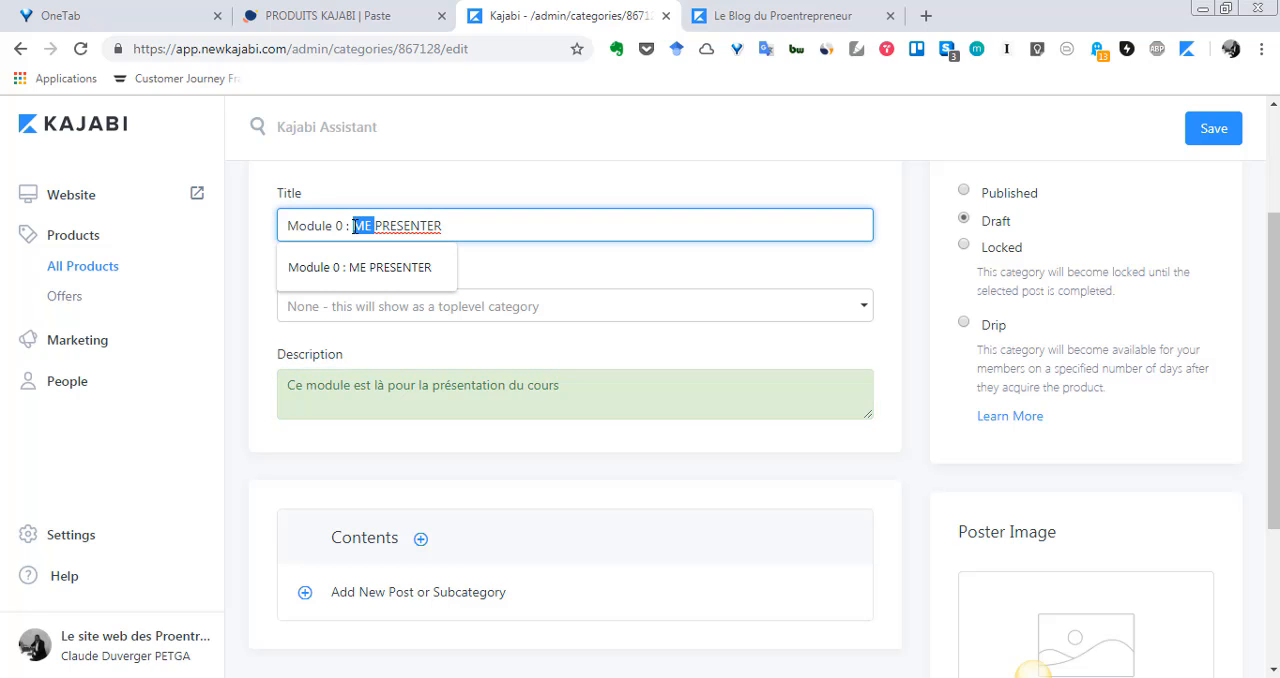
pyautogui.press('Delete')
pyautogui.press('Delete')
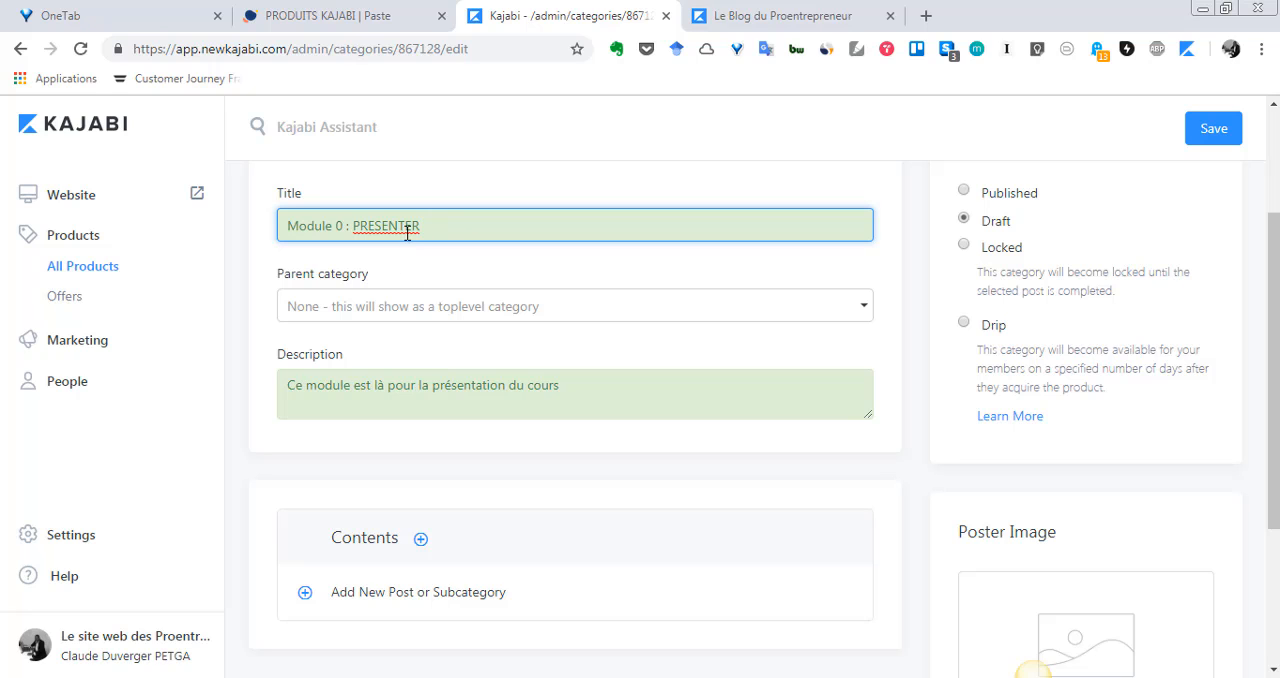
pyautogui.rightClick(408, 232)
pyautogui.click(447, 249)
pyautogui.write('LE COURS')
# Review the category's details and its visibility options: Published, Draft, Locked and Drip
pyautogui.scroll(1, 854, 418)
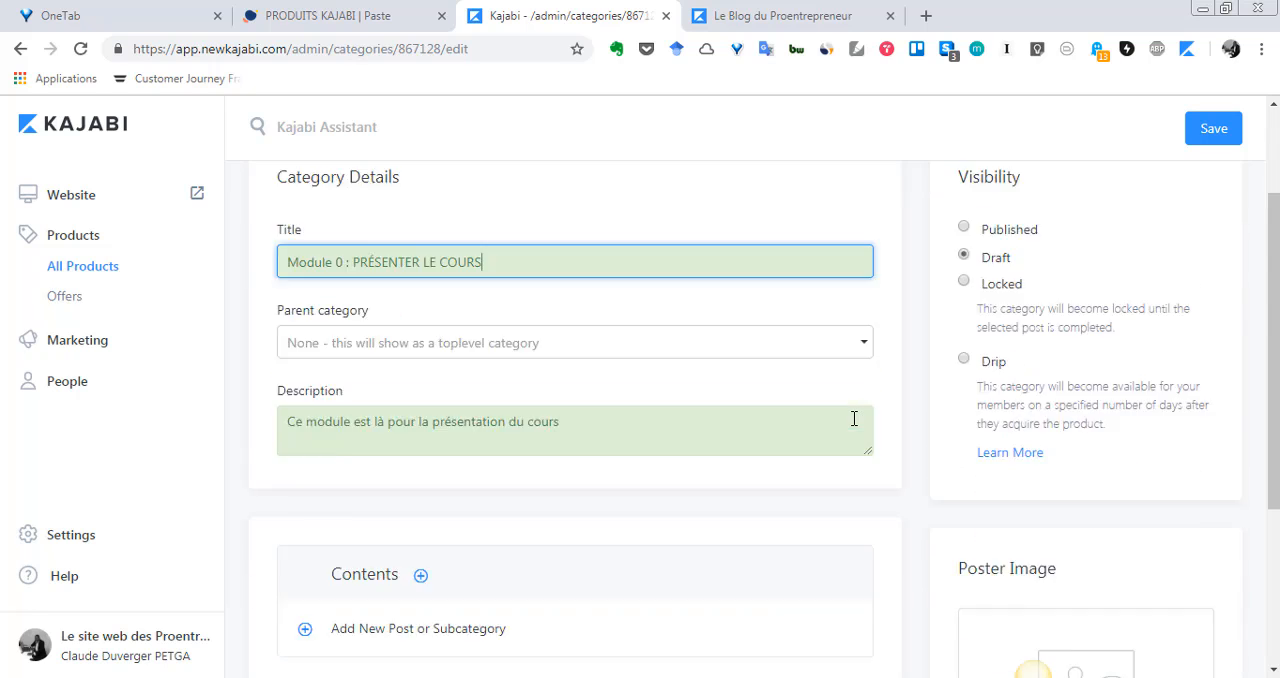
pyautogui.scroll(-1, 854, 418)
pyautogui.scroll(3, 852, 423)
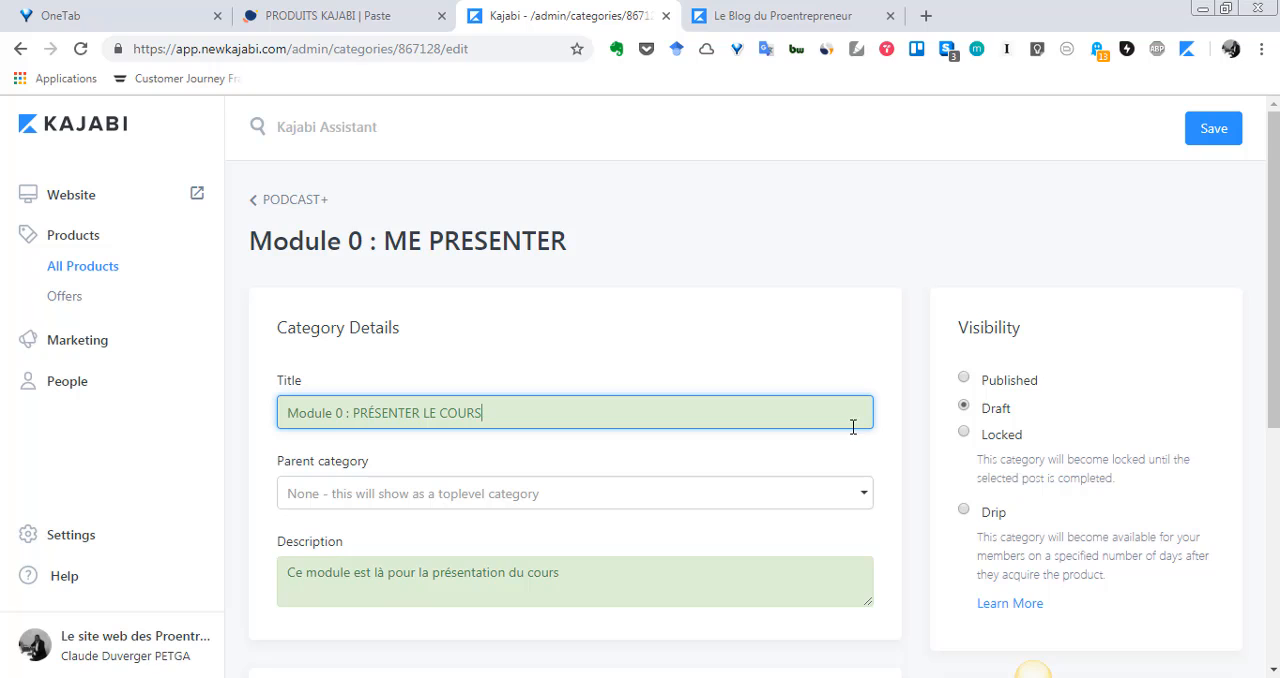
pyautogui.scroll(-1, 920, 422)
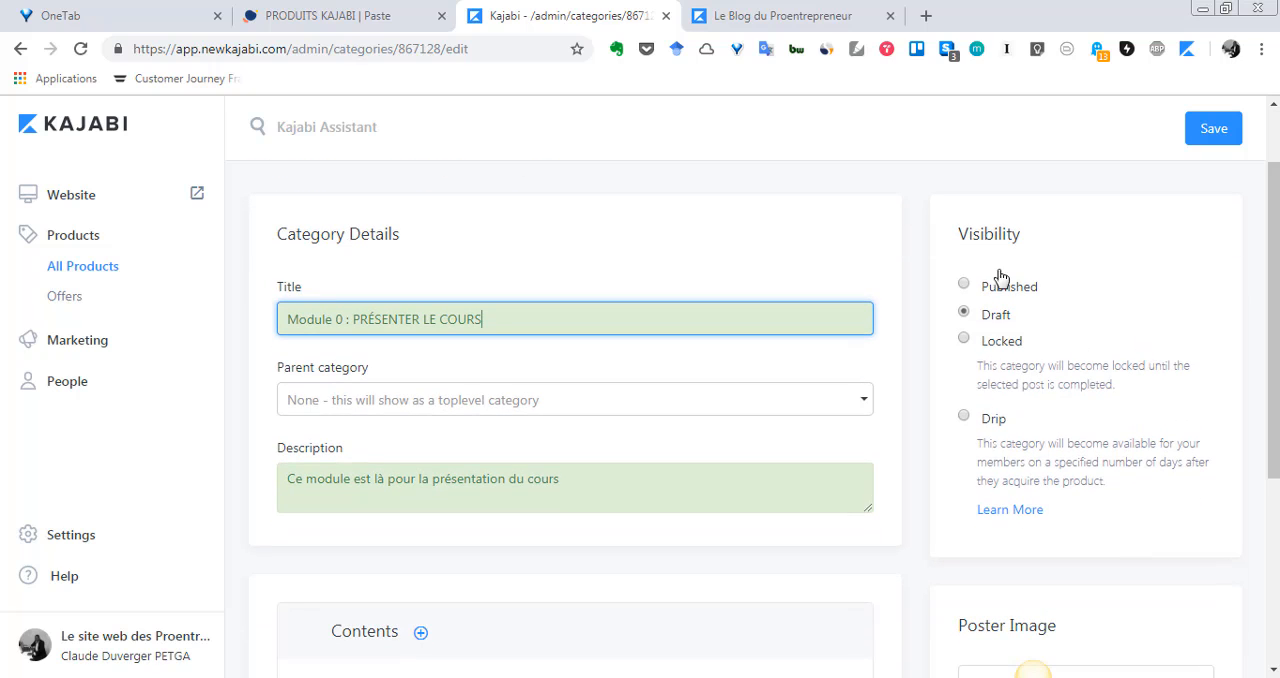
pyautogui.scroll(1, 995, 425)
pyautogui.scroll(1, 995, 425)
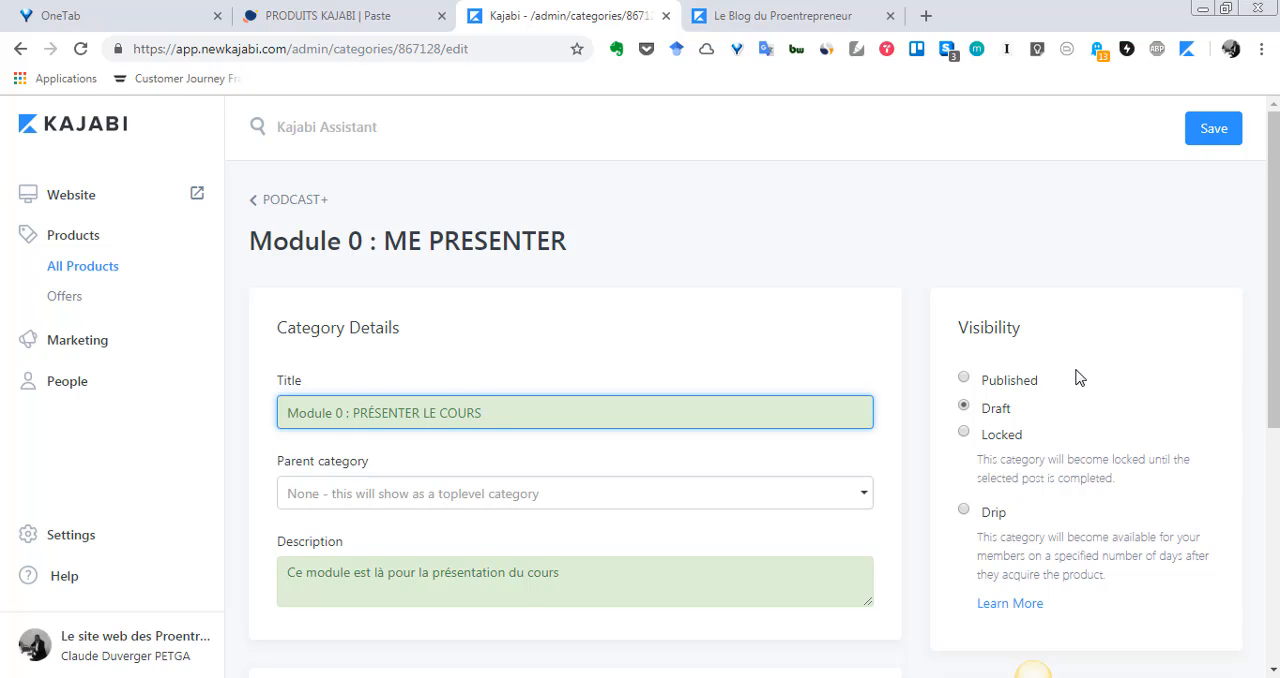
pyautogui.scroll(-1, 1076, 374)
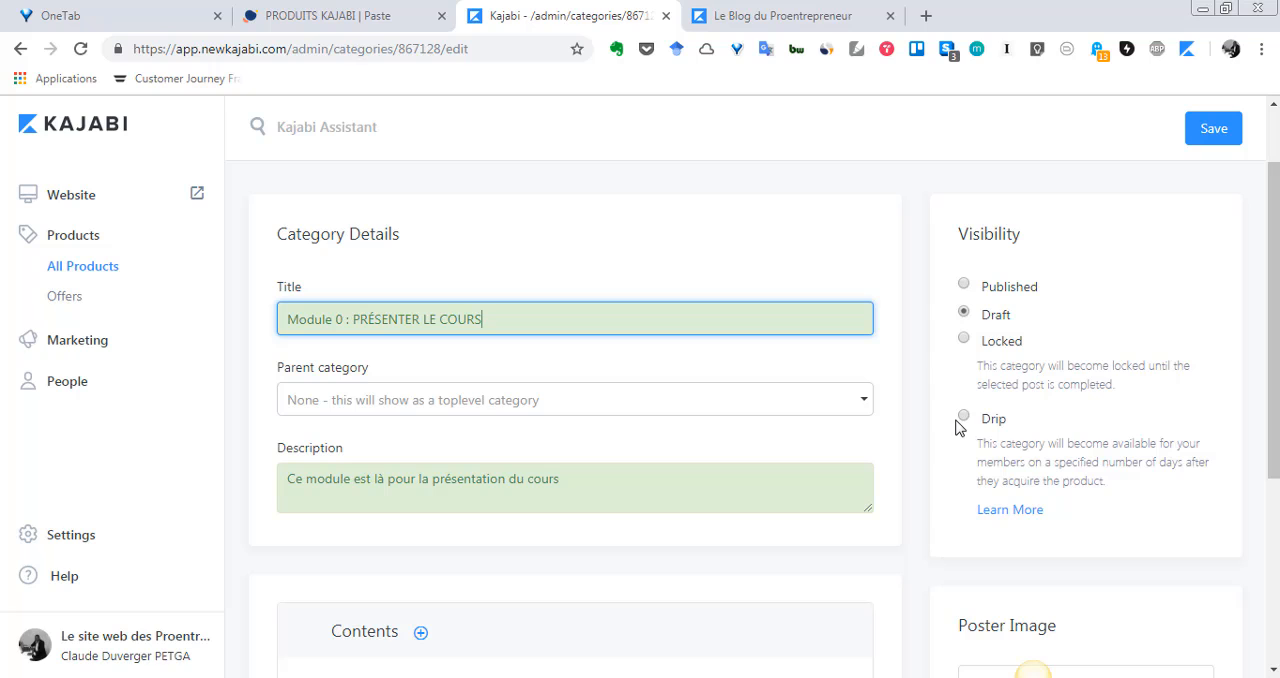
pyautogui.scroll(-1, 1040, 443)
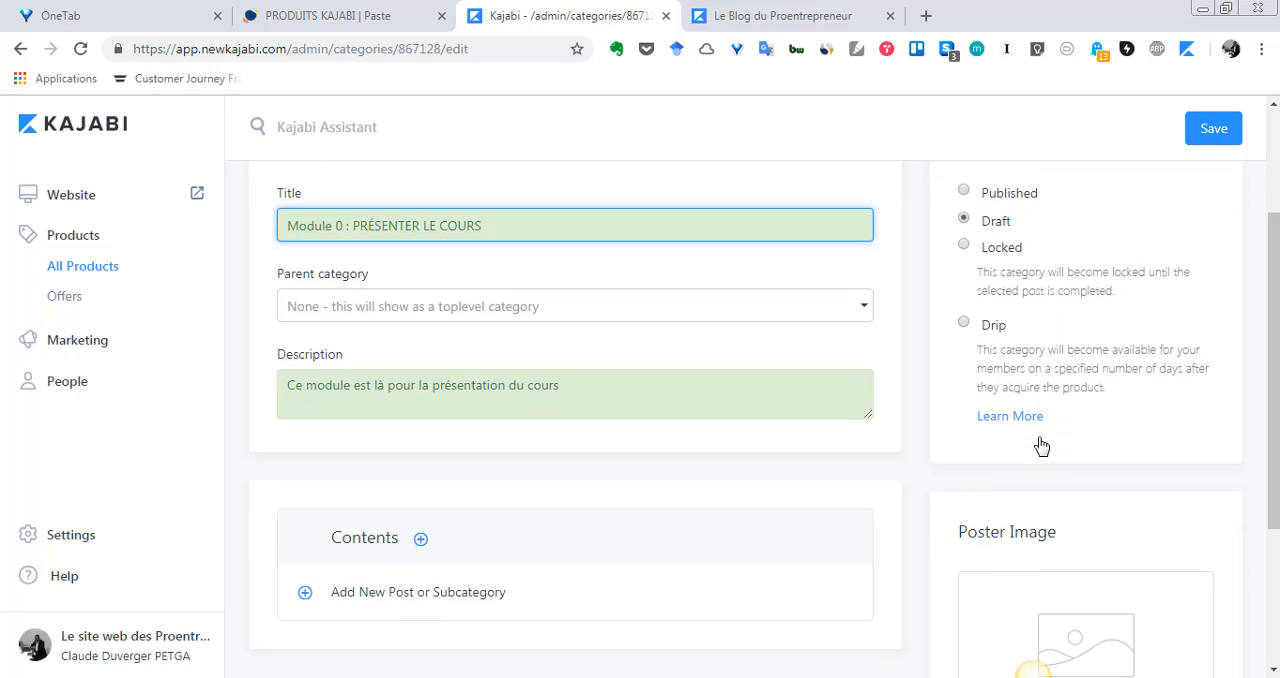
pyautogui.scroll(-1, 1040, 443)
pyautogui.scroll(1, 1040, 440)
# Set the category's visibility to Drip and view its number-of-days setting
pyautogui.click(1003, 328)
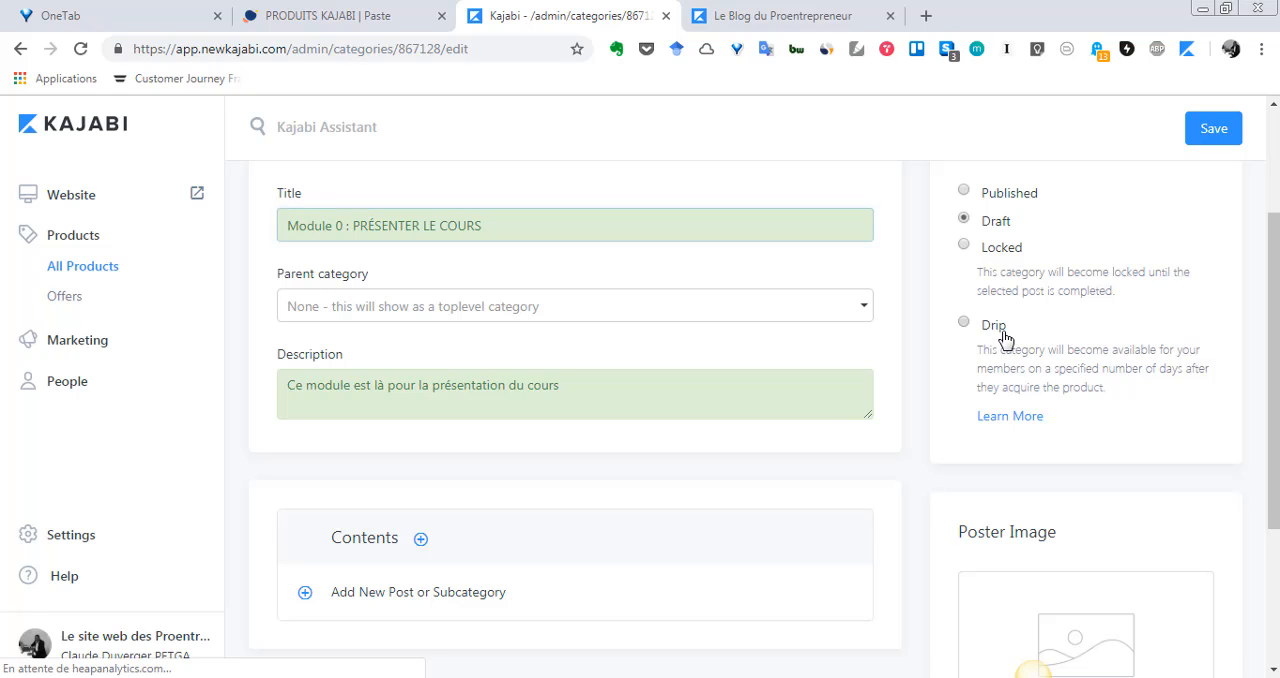
pyautogui.scroll(-2, 1001, 340)
pyautogui.scroll(2, 1001, 360)
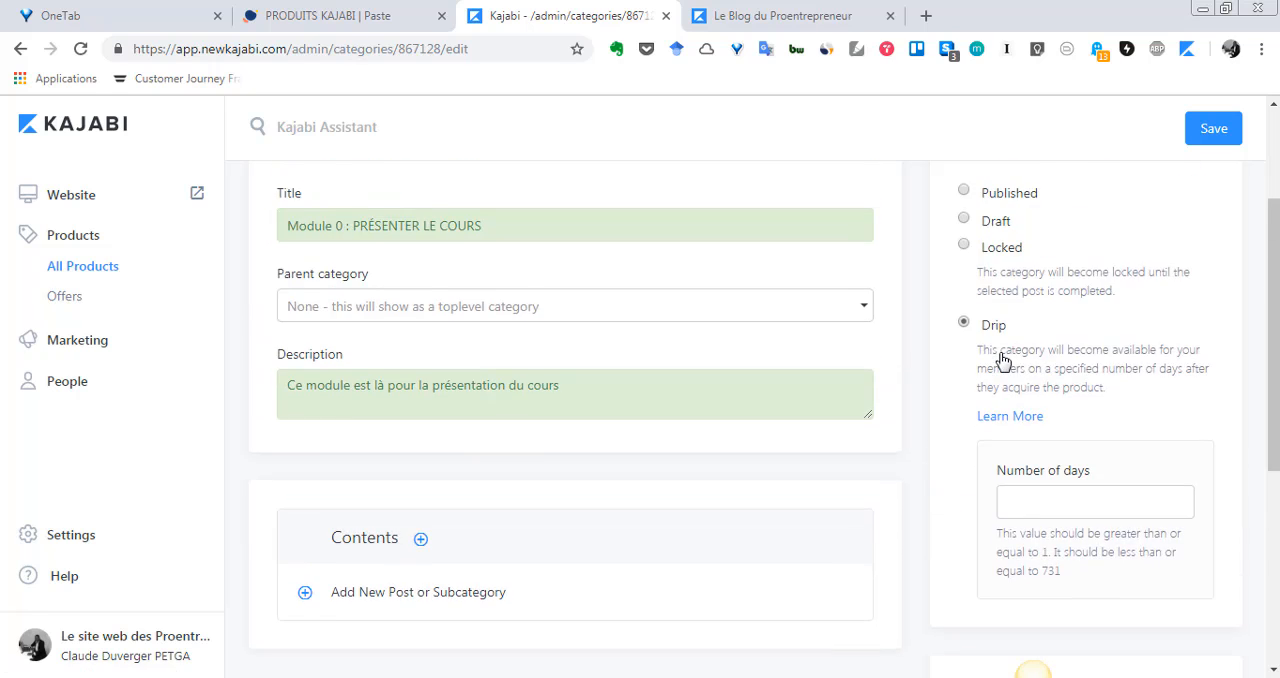
pyautogui.scroll(1, 1003, 360)
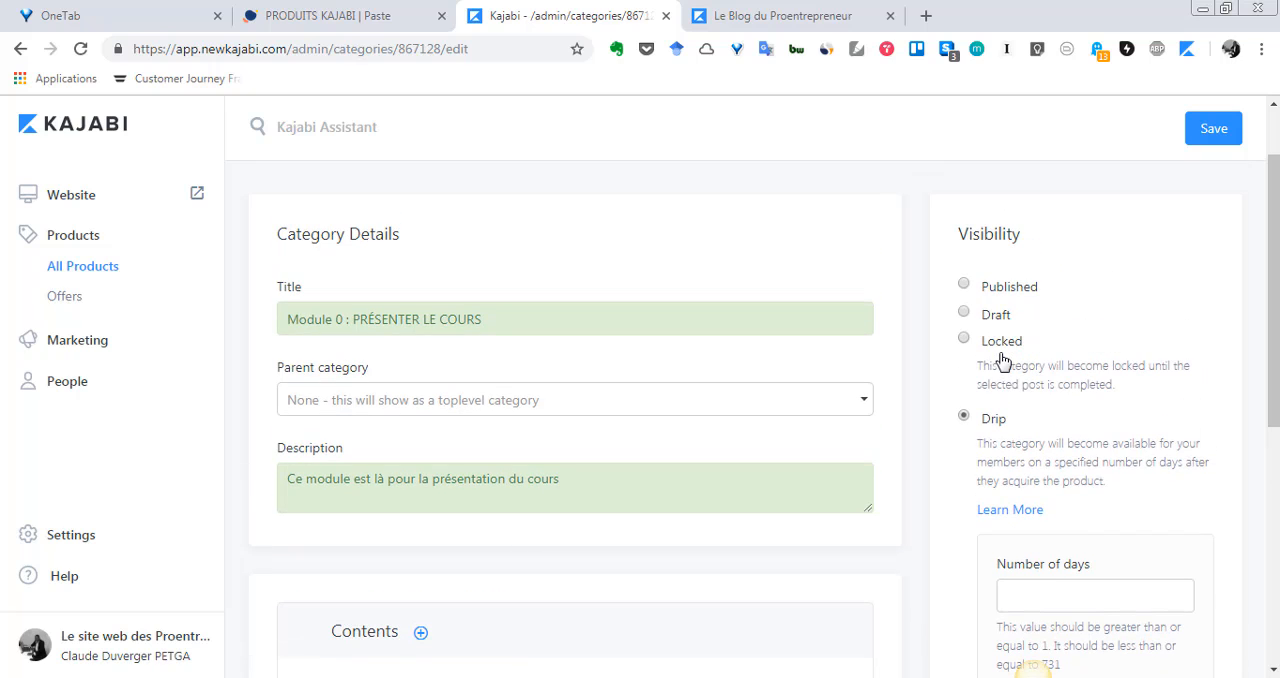
# Set the category's drip delay to 1 day
pyautogui.scroll(-1, 1003, 360)
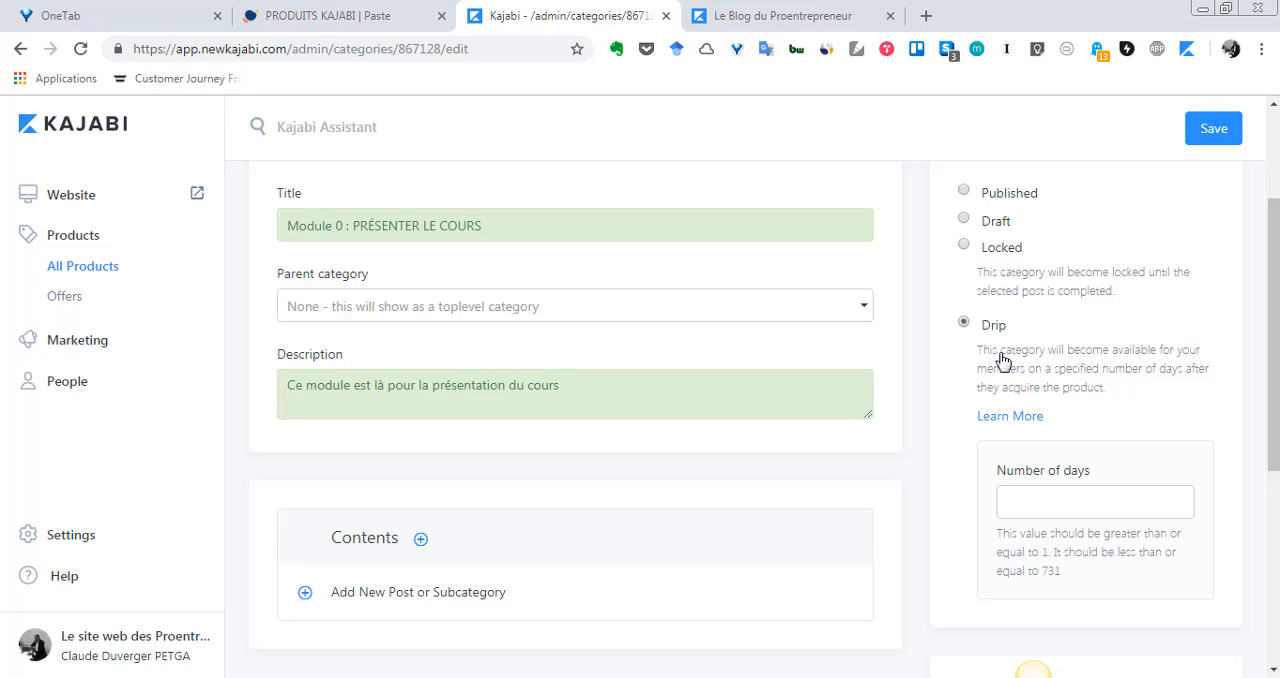
pyautogui.scroll(1, 1003, 362)
pyautogui.scroll(-1, 1003, 362)
pyautogui.click(1069, 501)
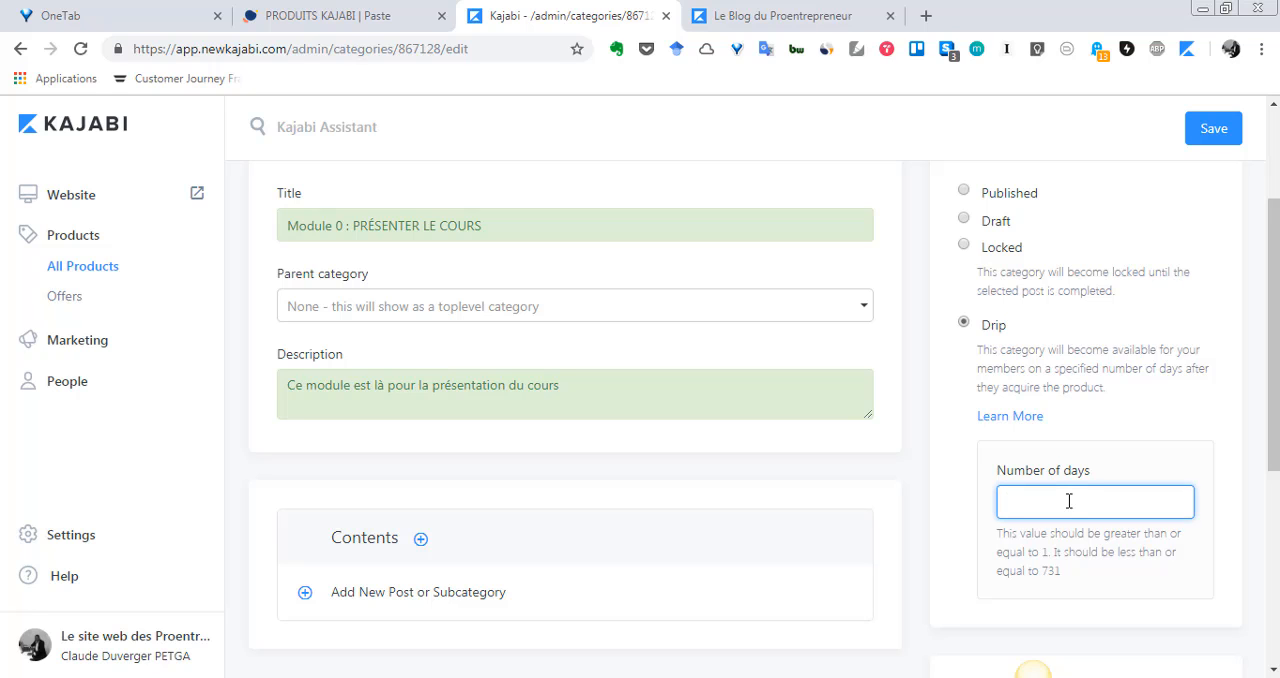
pyautogui.write('1')
# Review the drip delay alongside the category's details and its other visibility options
pyautogui.scroll(-1, 980, 488)
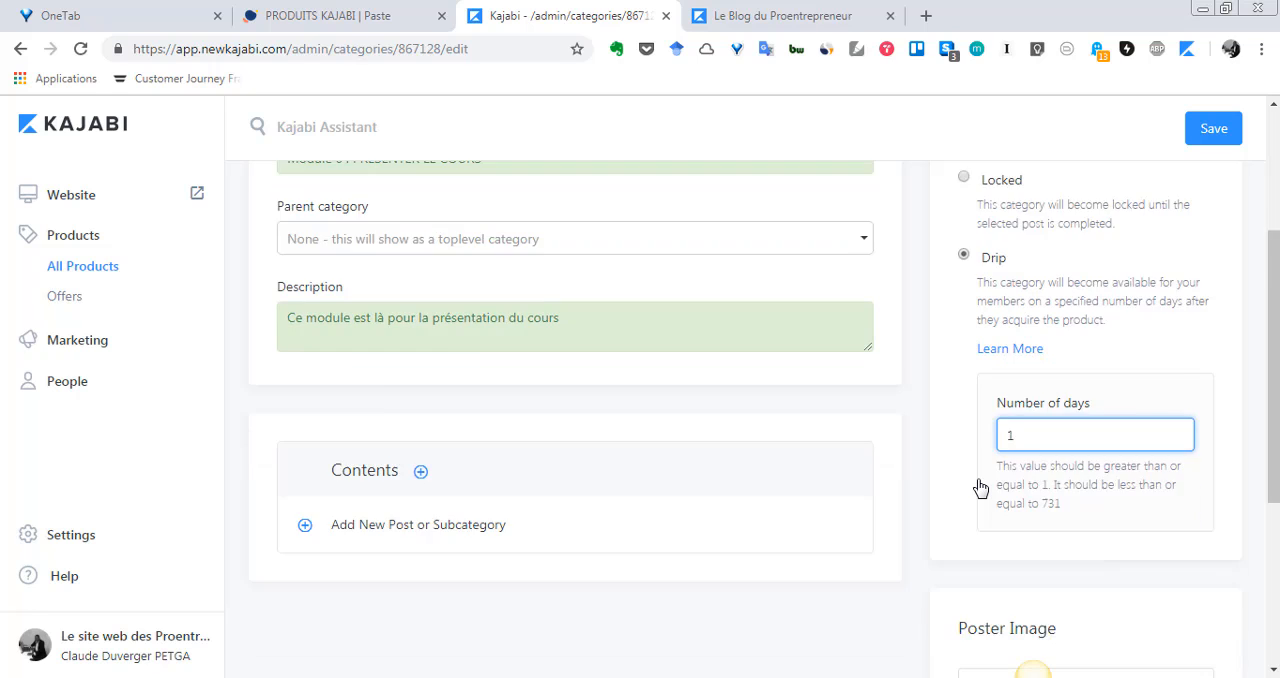
pyautogui.scroll(-1, 980, 488)
pyautogui.scroll(3, 980, 488)
pyautogui.scroll(-2, 980, 488)
pyautogui.scroll(2, 980, 488)
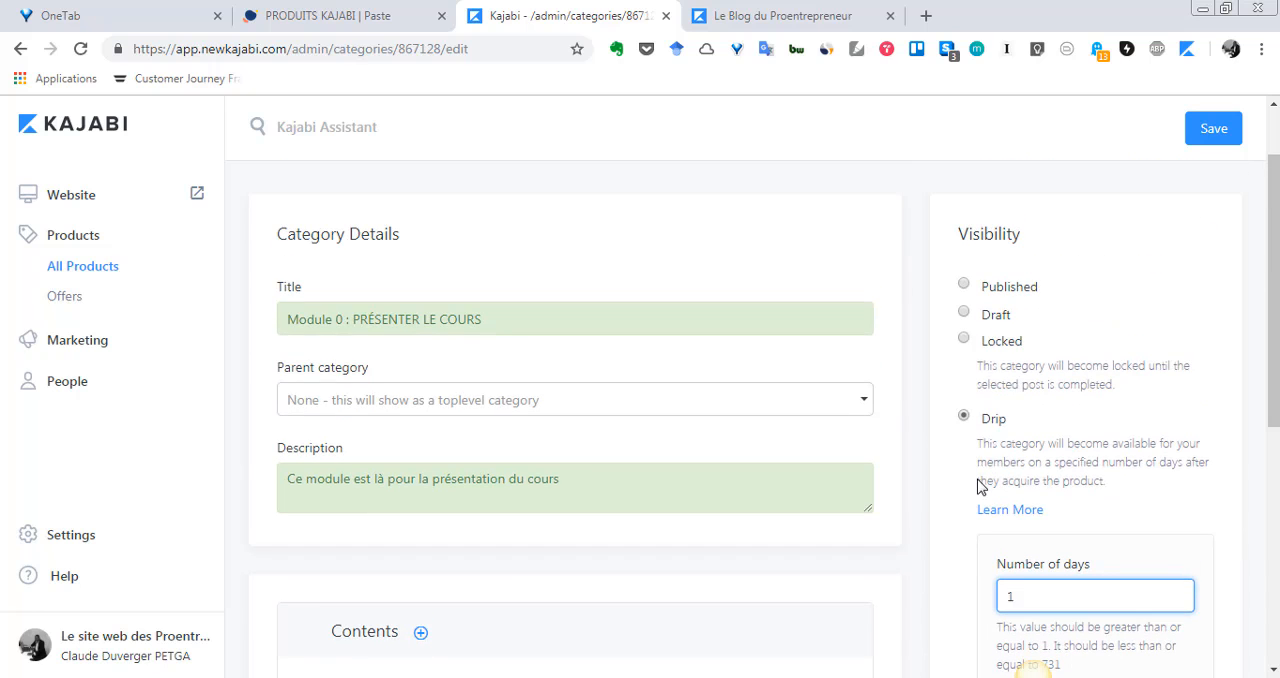
pyautogui.scroll(-1, 980, 488)
pyautogui.scroll(1, 980, 488)
pyautogui.scroll(-2, 980, 488)
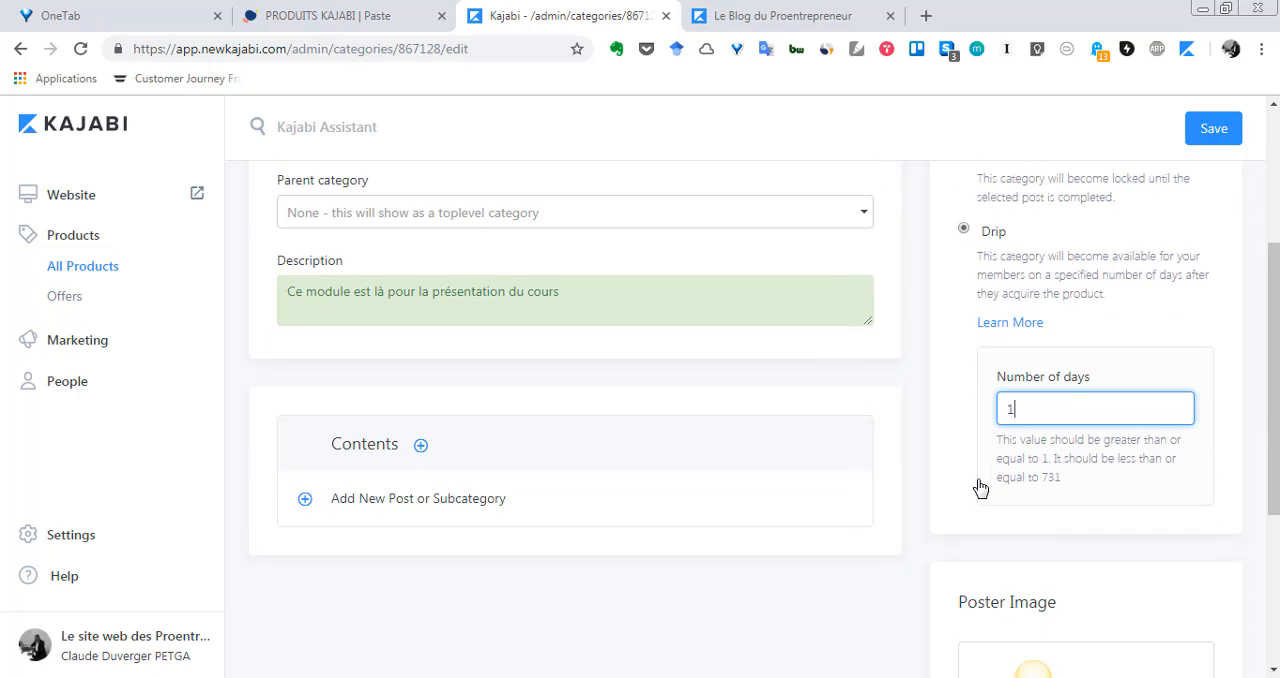
pyautogui.scroll(2, 980, 488)
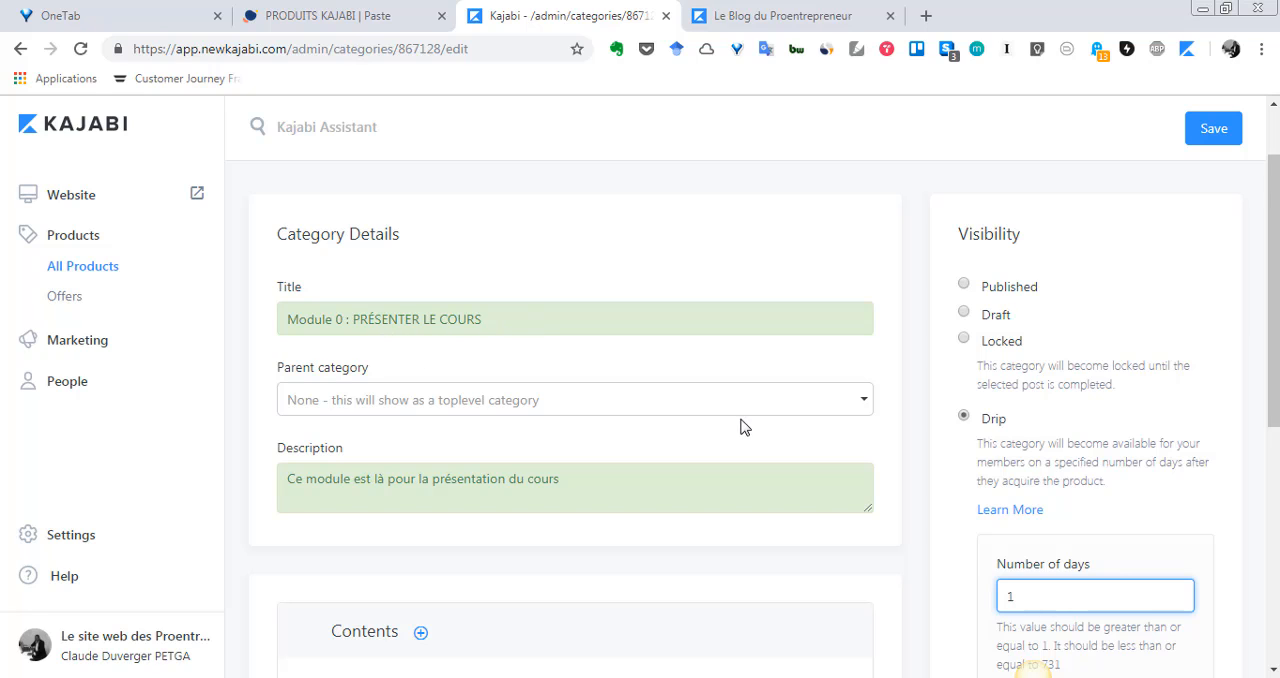
pyautogui.scroll(-3, 745, 425)
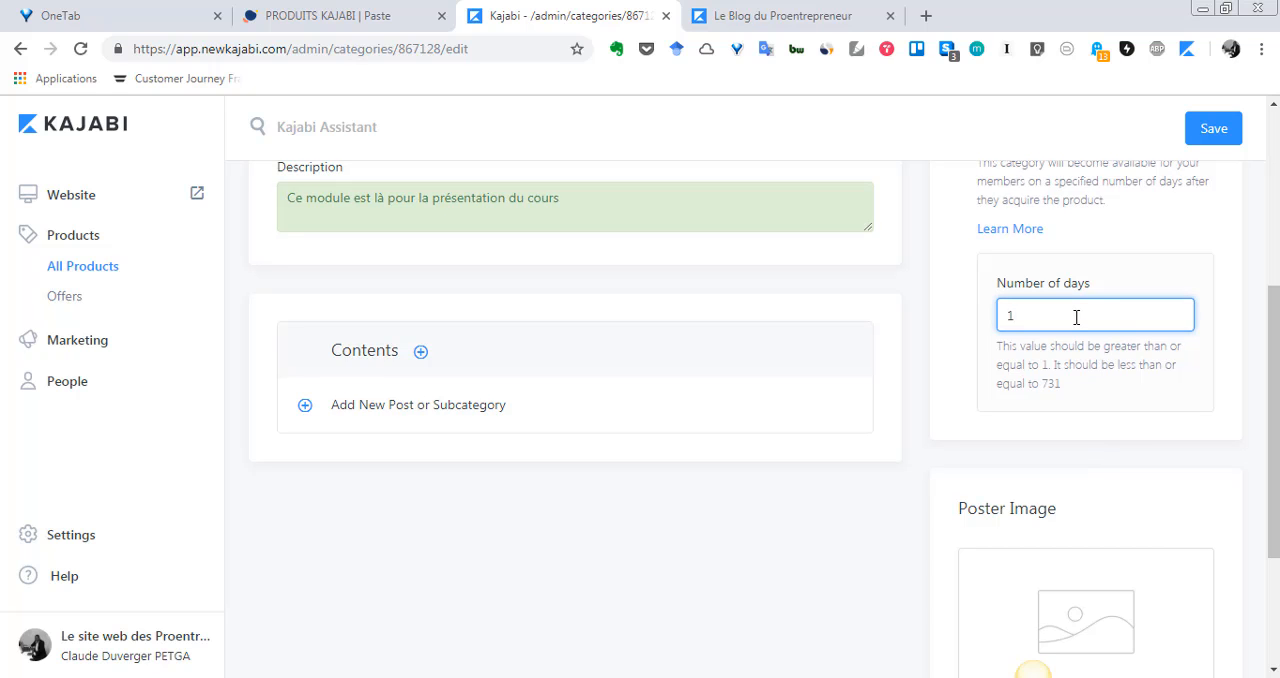
pyautogui.scroll(2, 1076, 317)
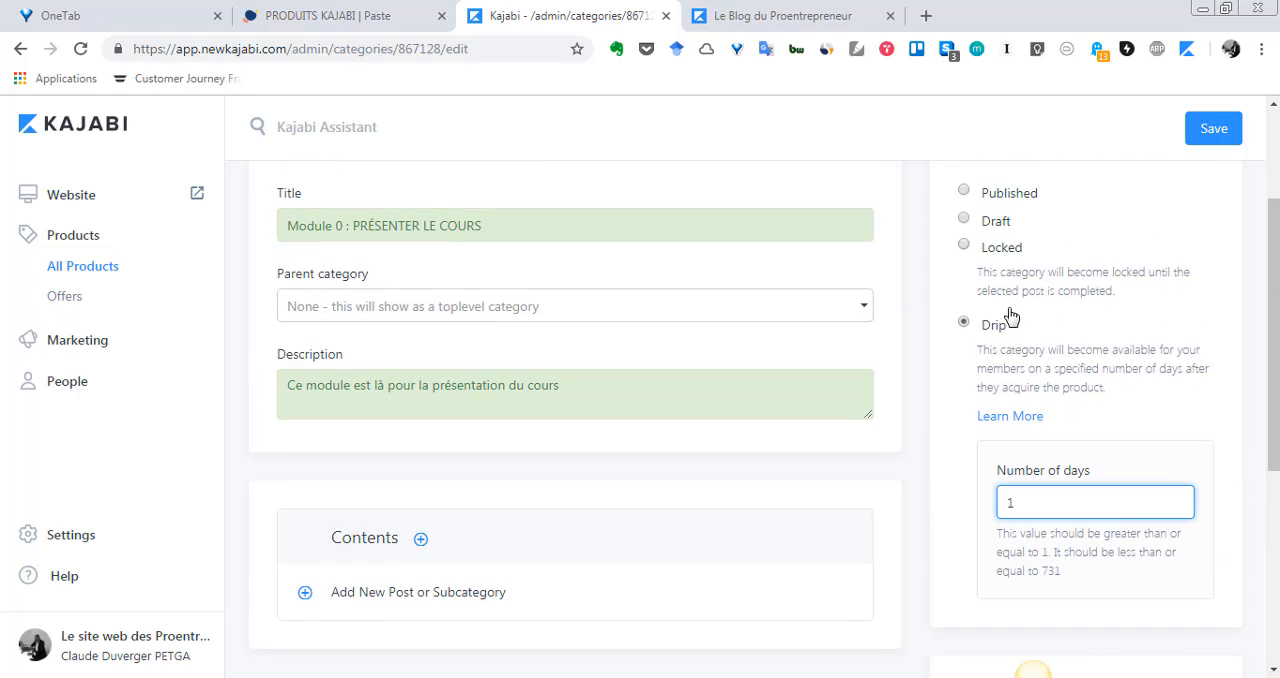
pyautogui.scroll(2, 990, 405)
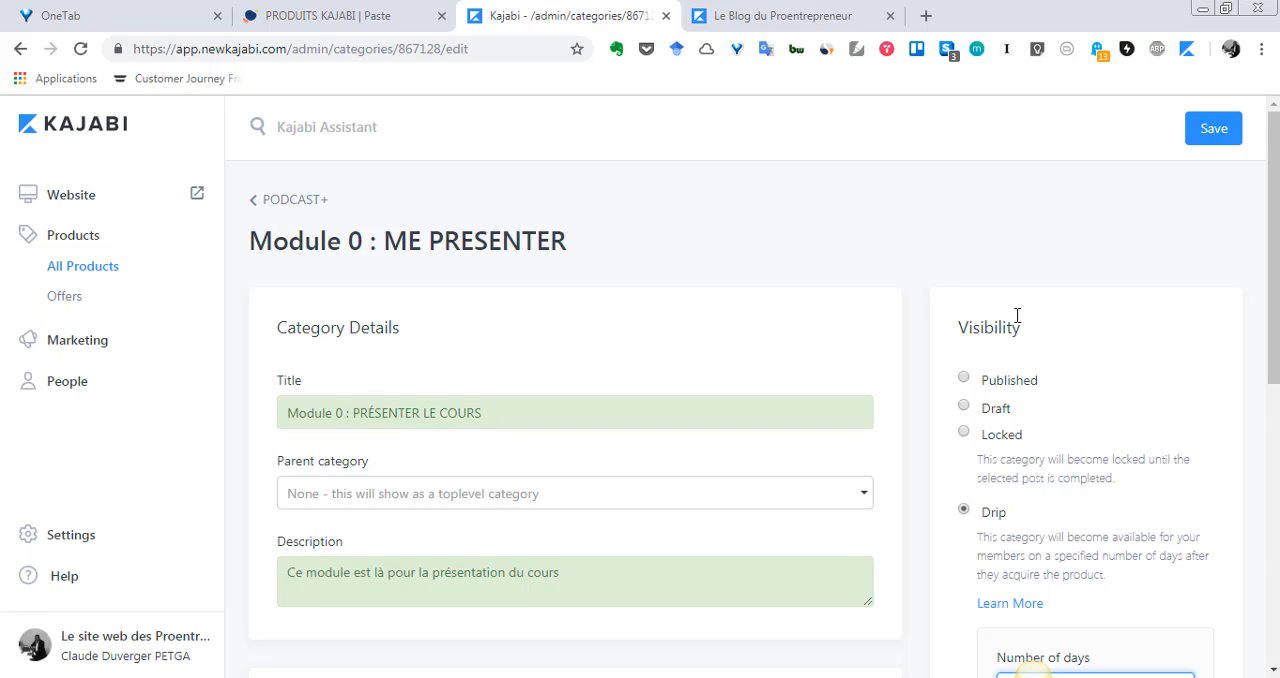
pyautogui.scroll(-4, 1017, 316)
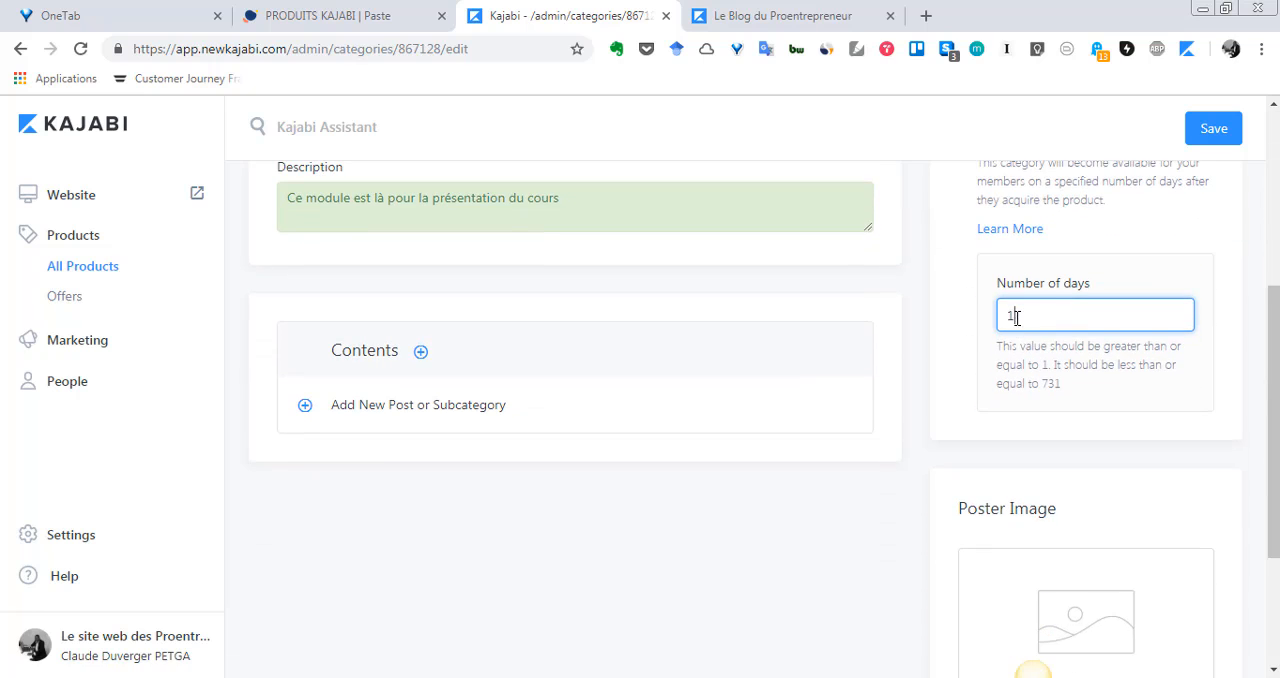
pyautogui.scroll(-3, 1014, 316)
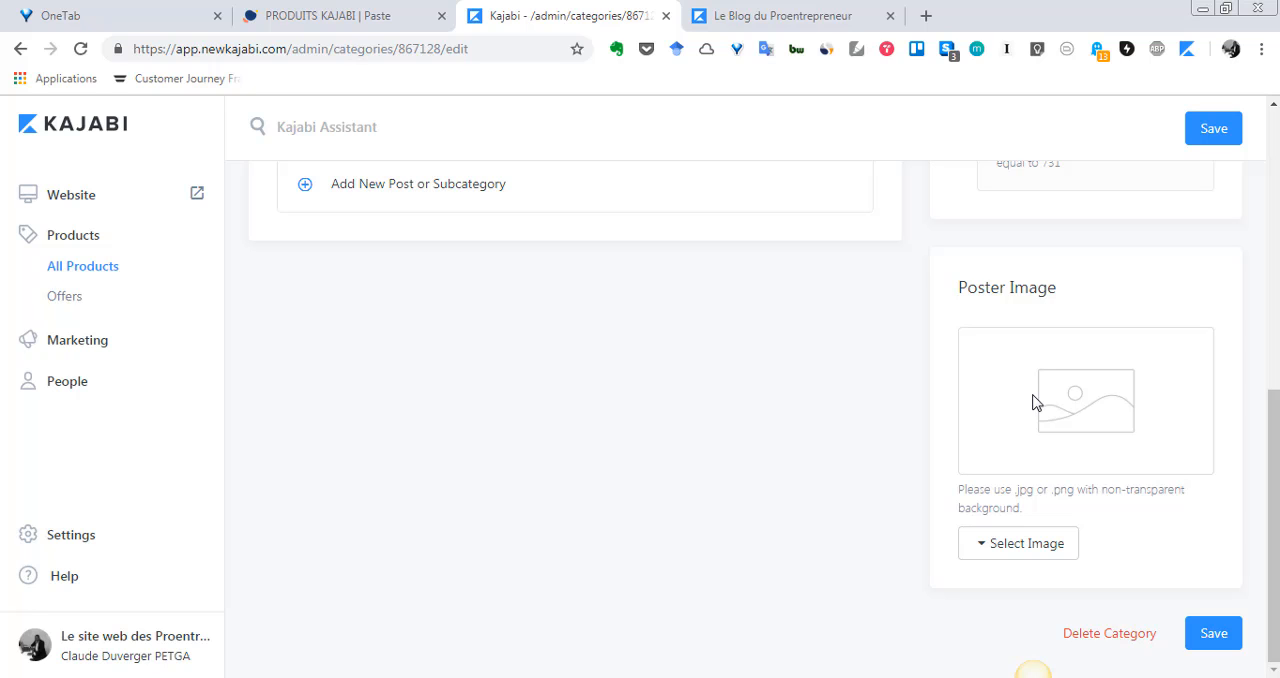
pyautogui.scroll(5, 1030, 405)
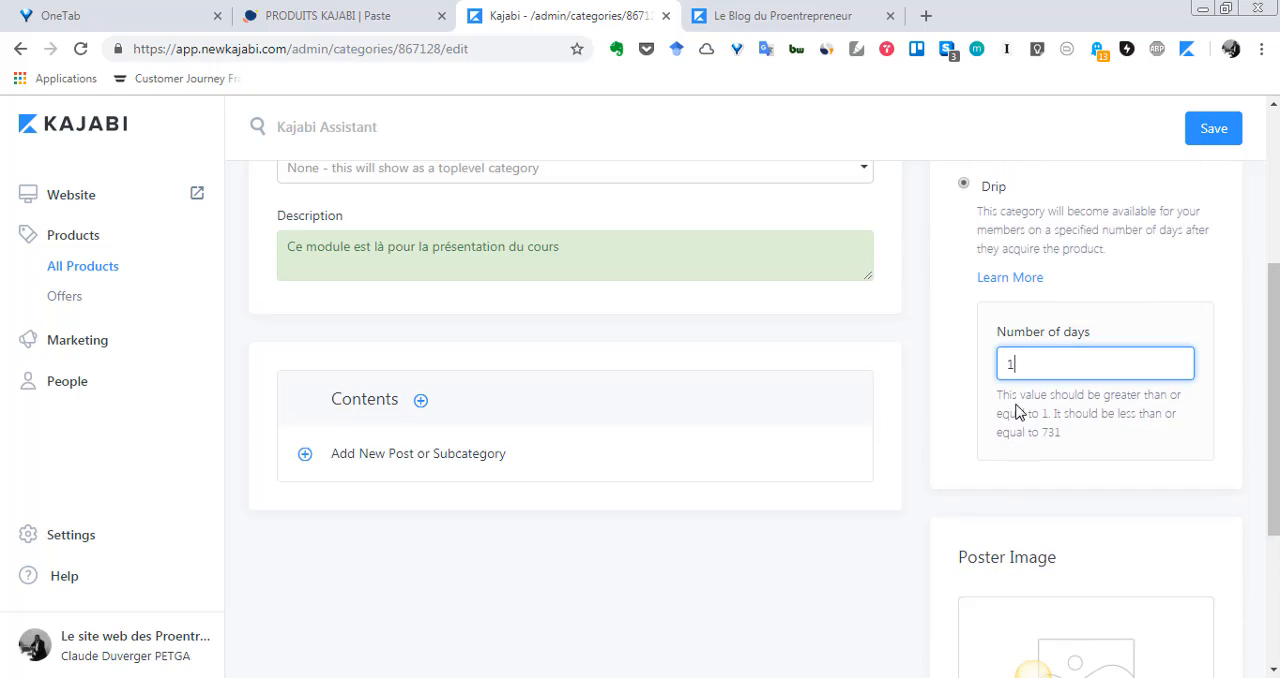
pyautogui.scroll(1, 1018, 413)
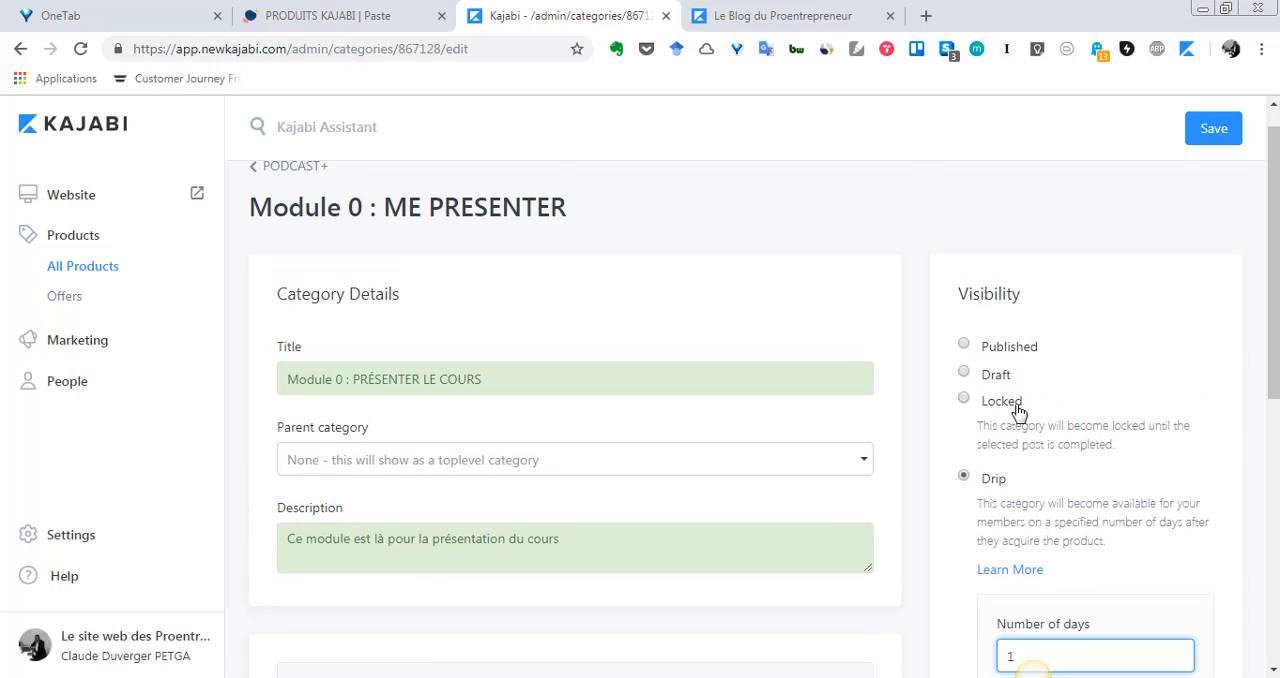
# Examine the category's Contents section, including the option to add a new post or subcategory, together with its drip setting
pyautogui.scroll(-1, 1018, 420)
pyautogui.scroll(-1, 1016, 424)
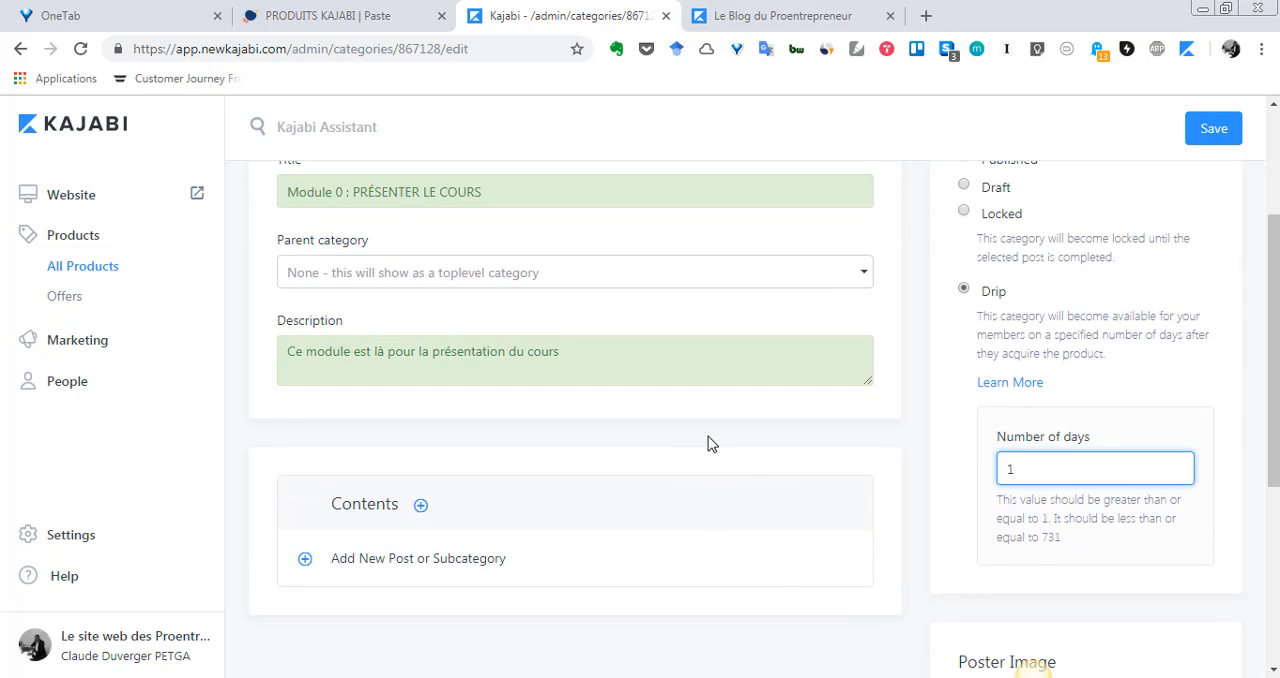
pyautogui.scroll(-1, 528, 483)
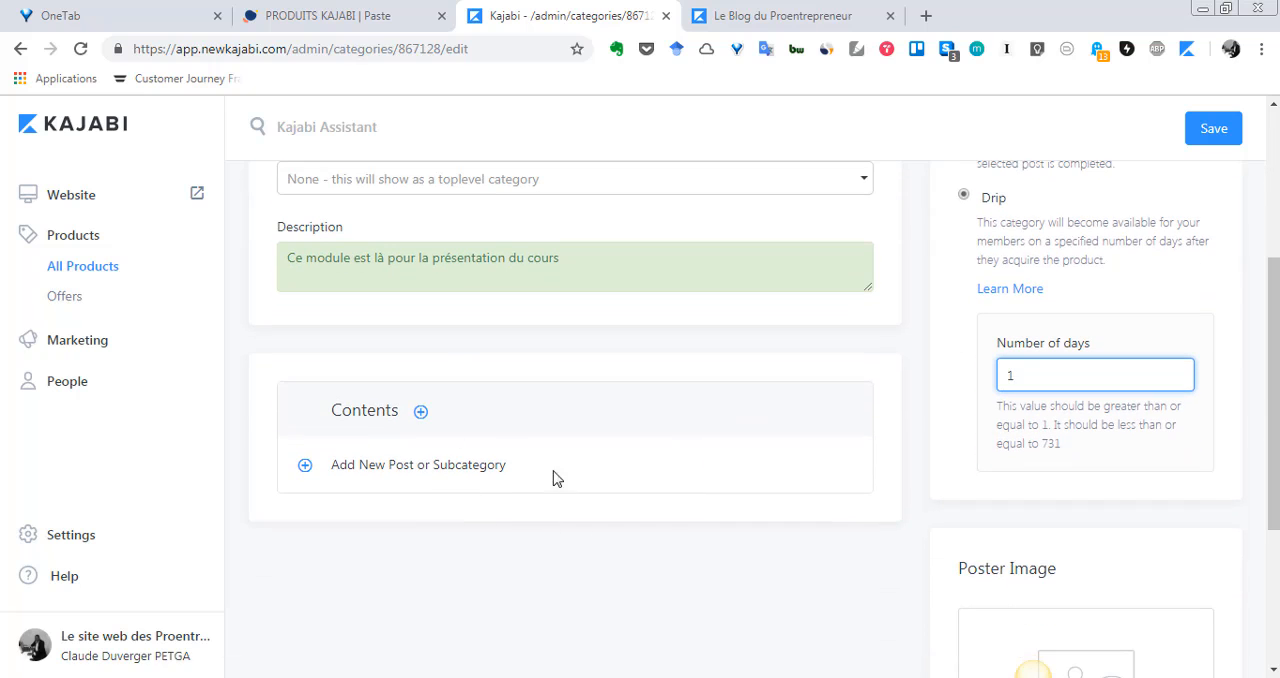
pyautogui.scroll(3, 533, 523)
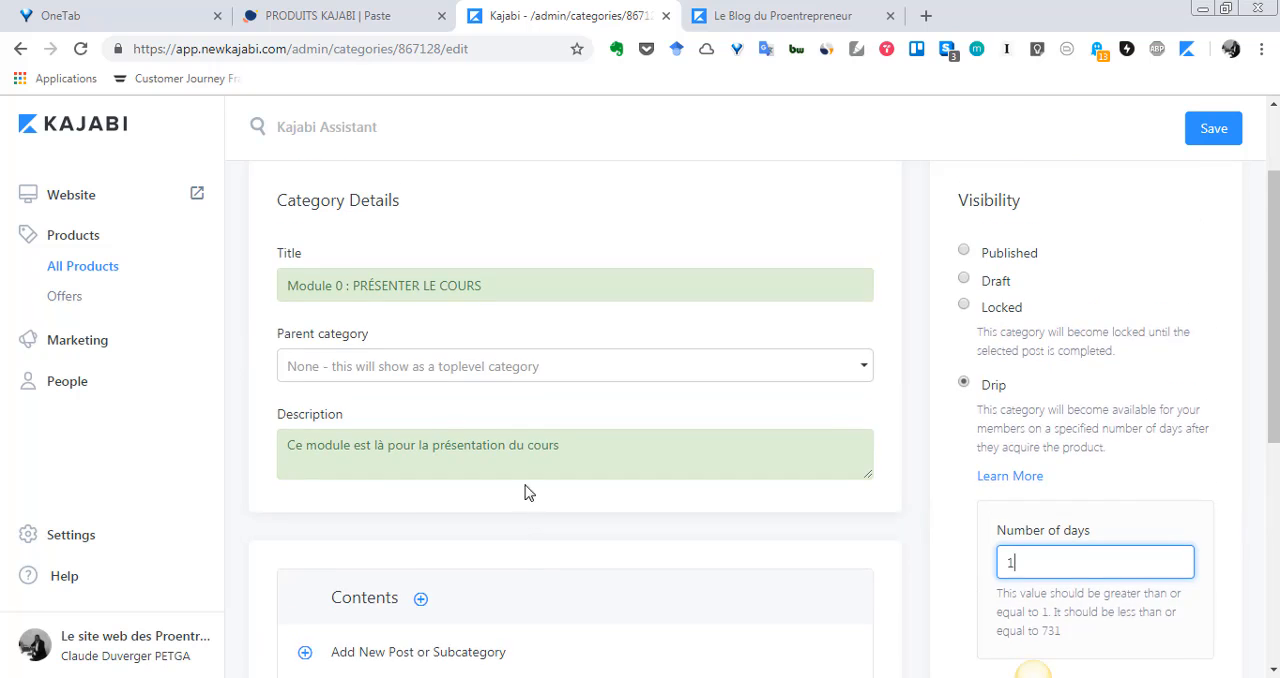
pyautogui.scroll(-4, 450, 405)
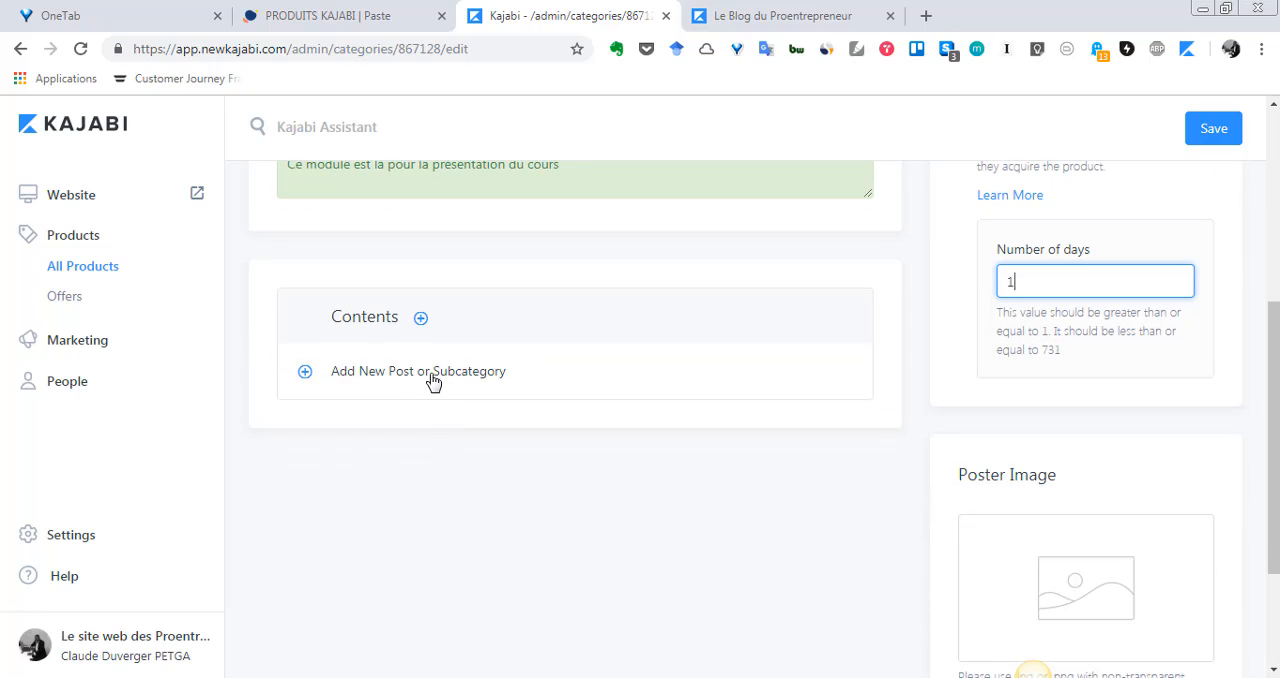
pyautogui.scroll(3, 1033, 386)
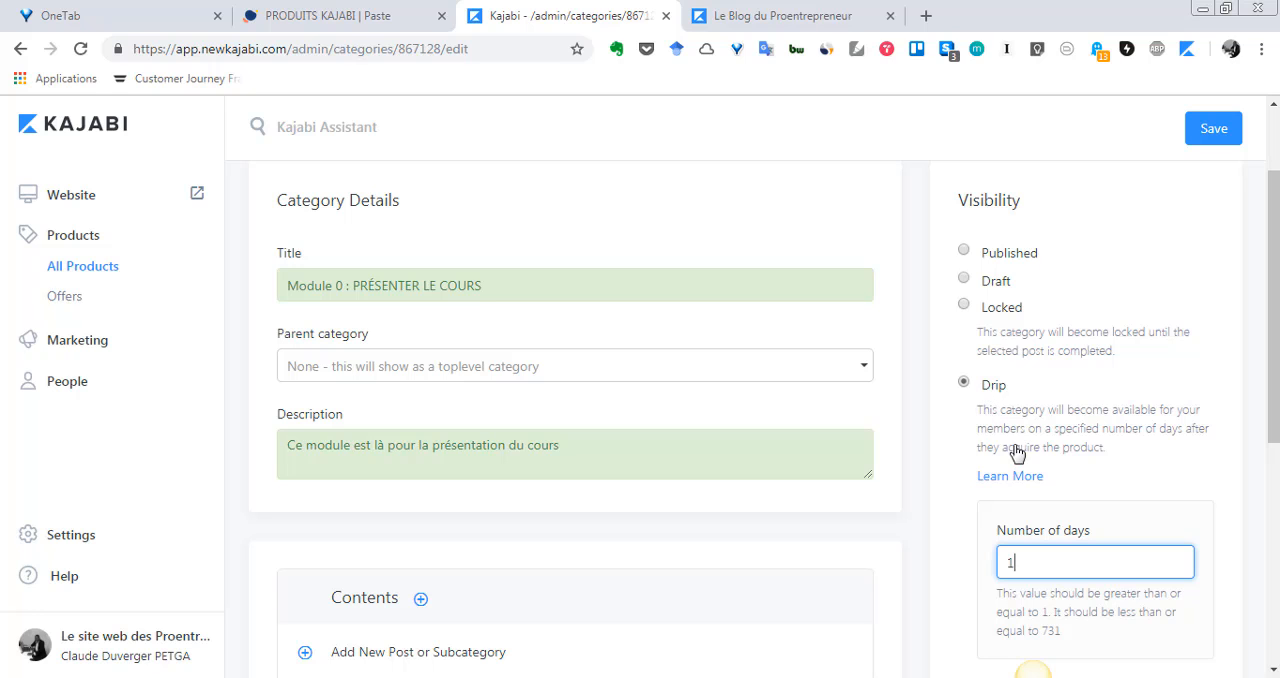
pyautogui.scroll(-2, 1066, 506)
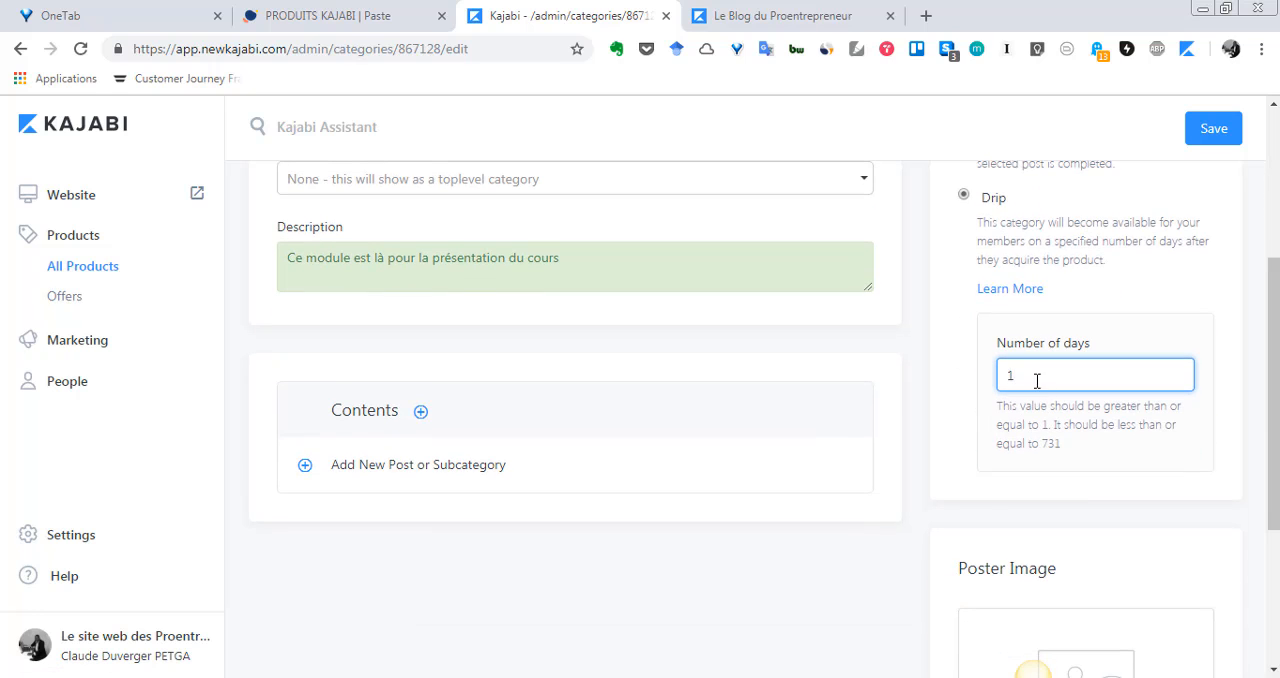
pyautogui.scroll(2, 973, 480)
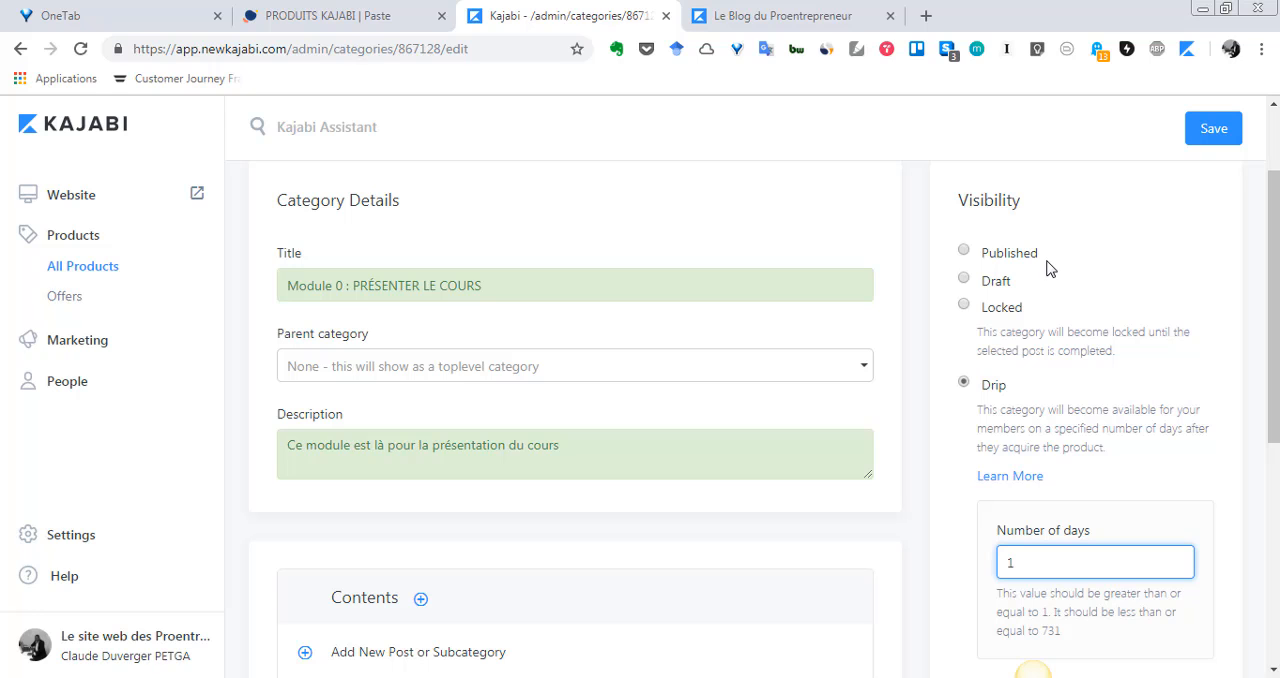
# Check the category's Poster Image section, including its image format requirements, against the visibility settings
pyautogui.scroll(-1, 1048, 268)
pyautogui.scroll(1, 1048, 268)
pyautogui.scroll(-1, 1183, 364)
pyautogui.scroll(1, 1182, 366)
pyautogui.scroll(-5, 1063, 307)
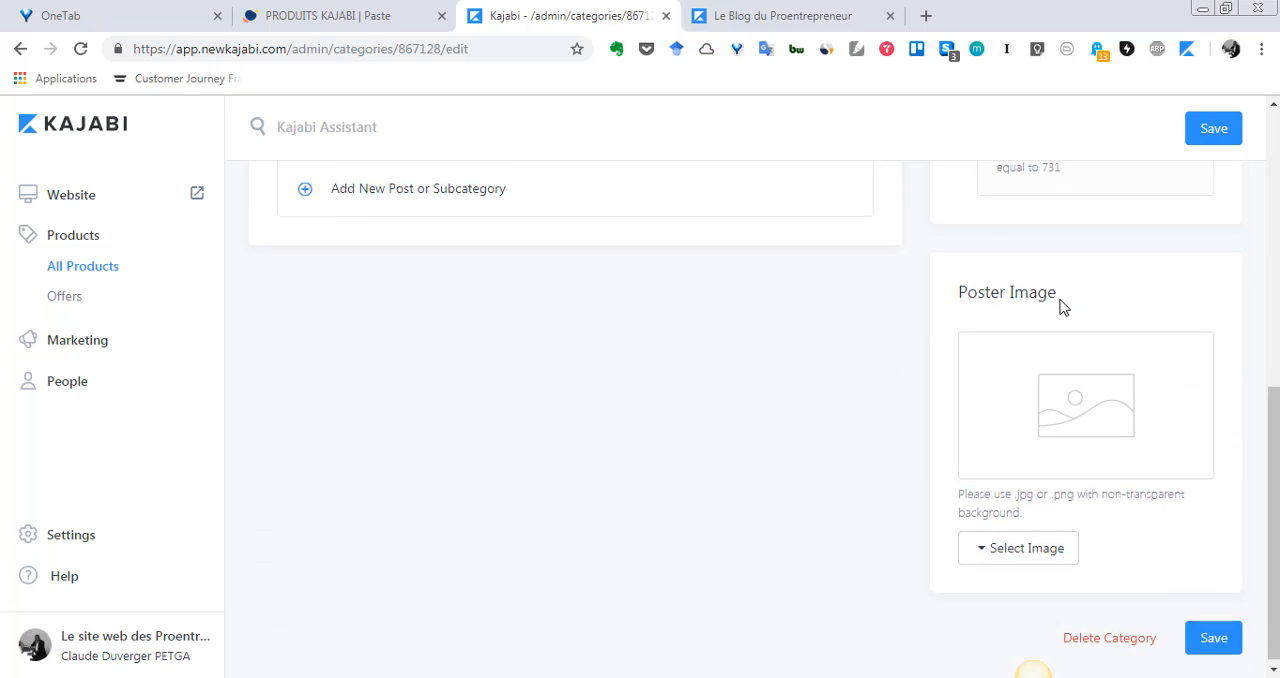
pyautogui.scroll(4, 1063, 307)
pyautogui.scroll(-3, 1063, 307)
pyautogui.scroll(5, 1063, 307)
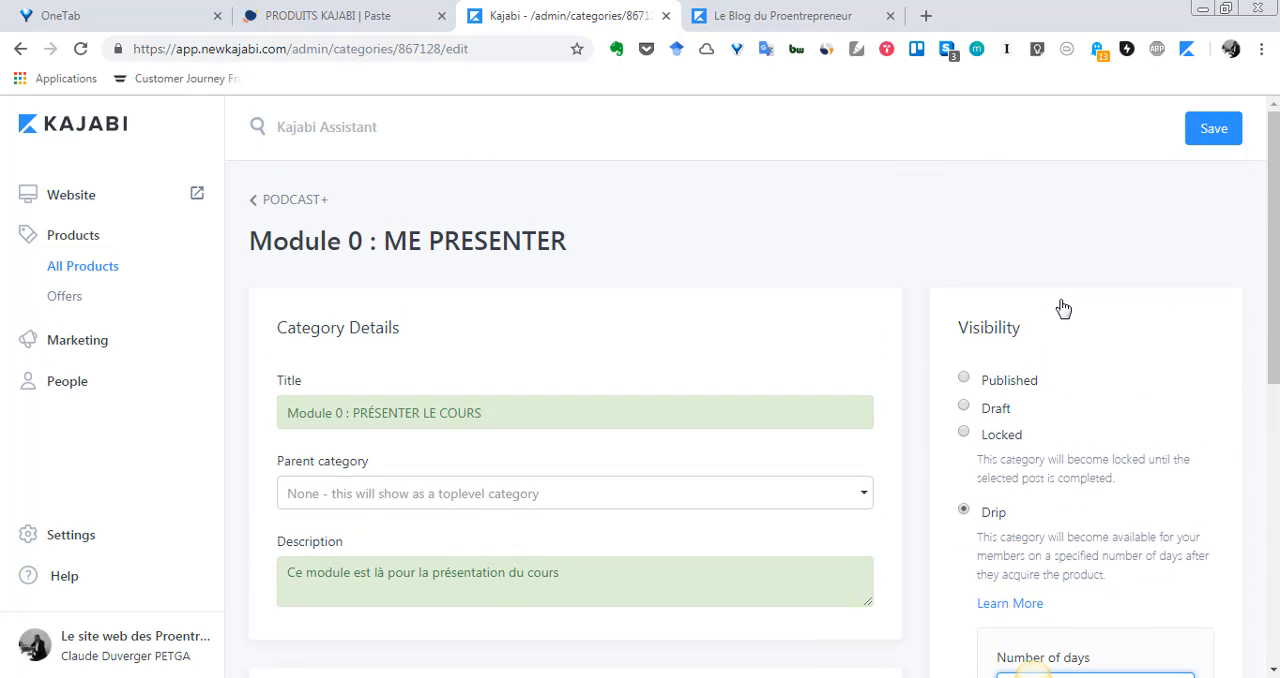
pyautogui.scroll(-6, 1063, 307)
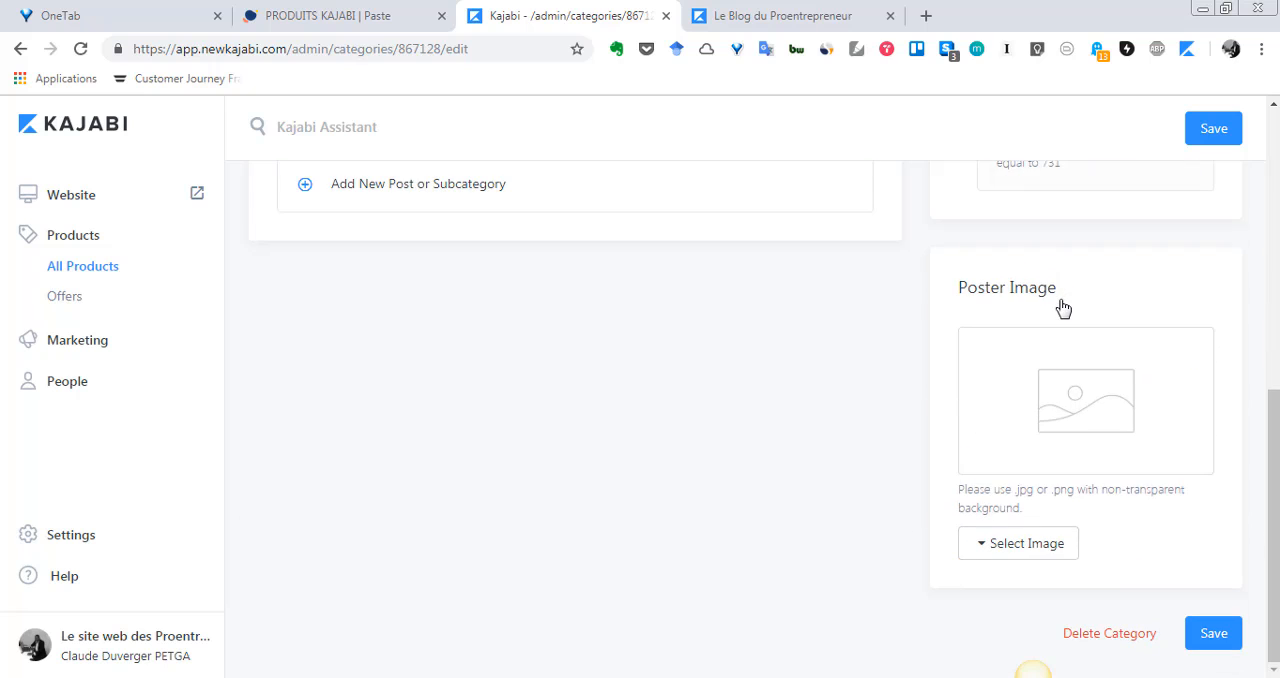
# Save the Module 0 category with its edited title, description and drip visibility
pyautogui.scroll(5, 1063, 307)
pyautogui.scroll(2, 1063, 307)
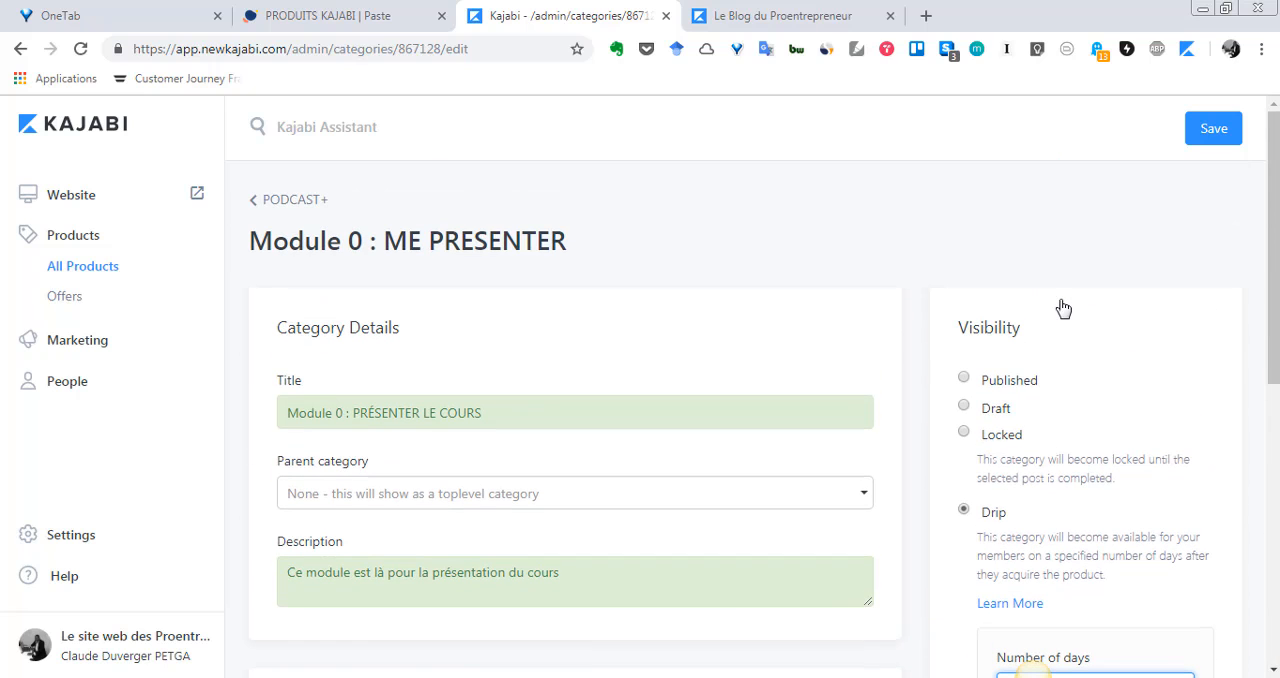
pyautogui.click(1230, 144)
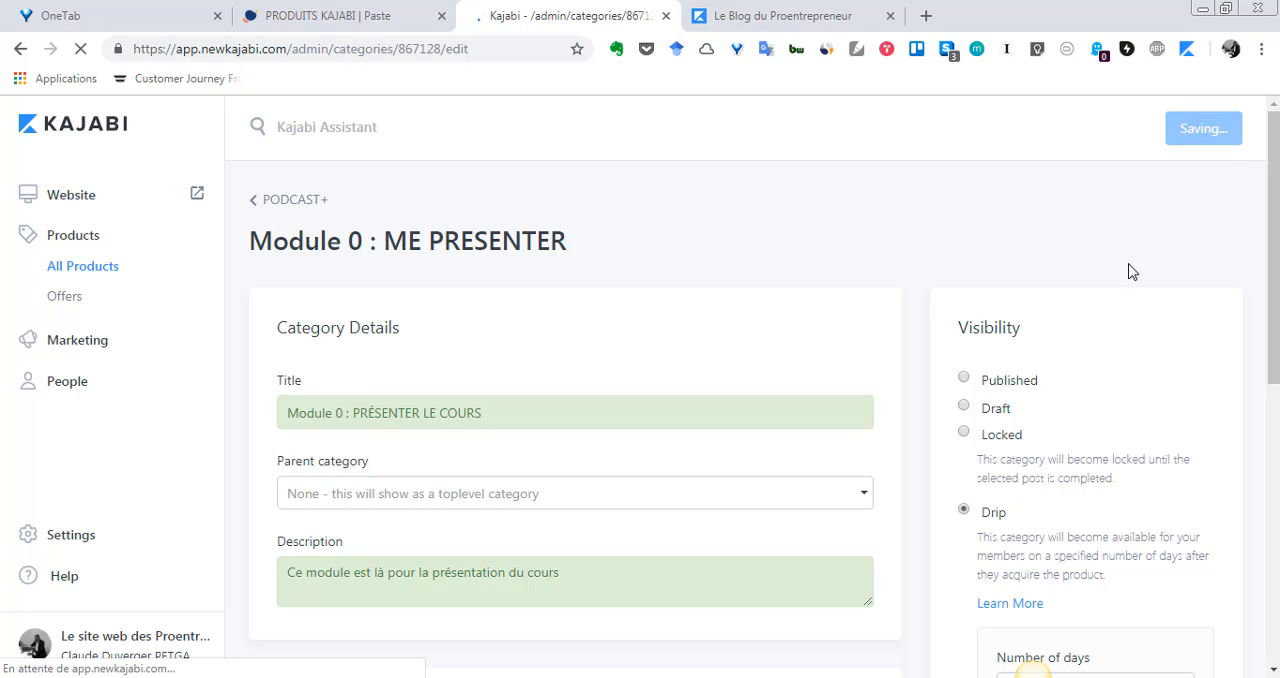